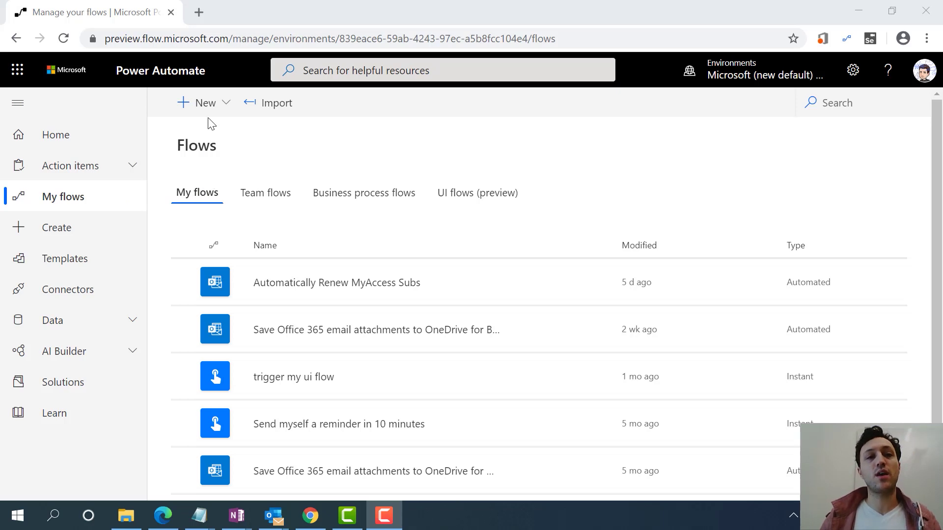
Start a blank automated flow named ui_flow_demo
{"action": "left_click", "coordinate": [226, 104]}
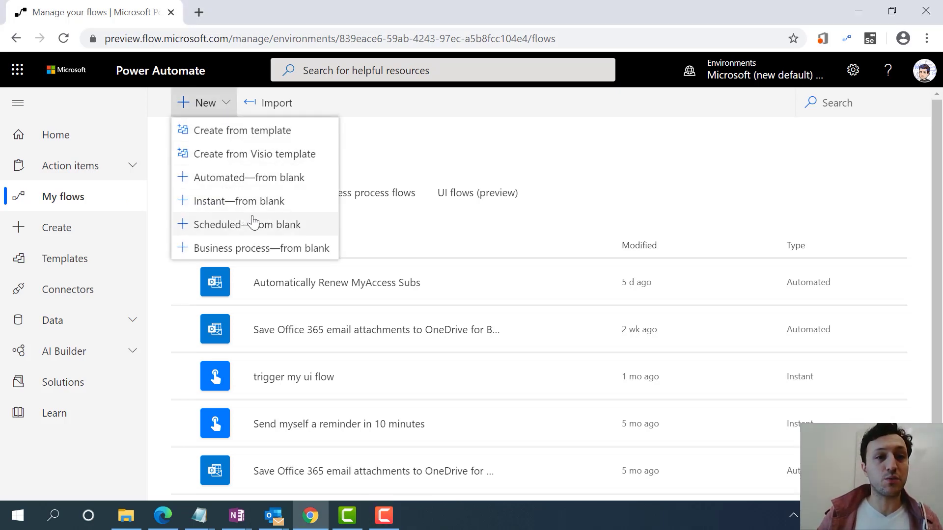
{"action": "left_click", "coordinate": [285, 187]}
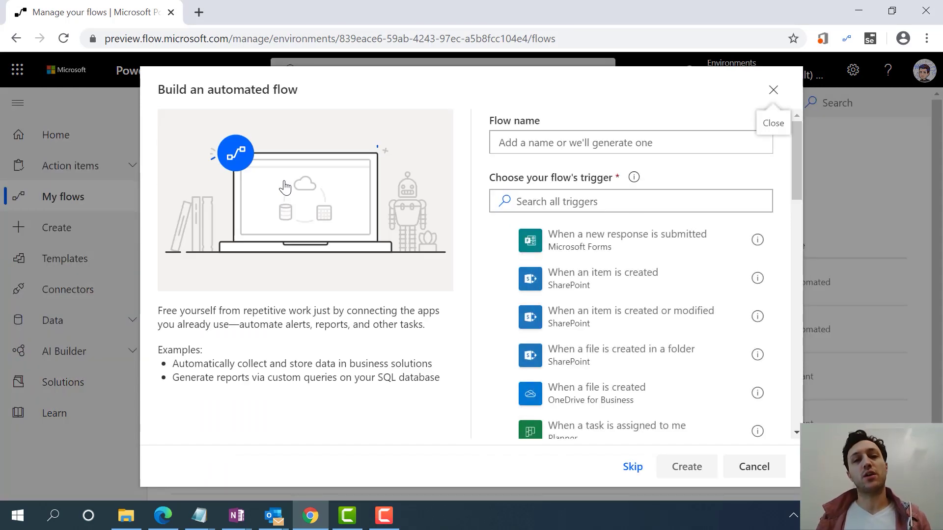
{"action": "left_click", "coordinate": [575, 141]}
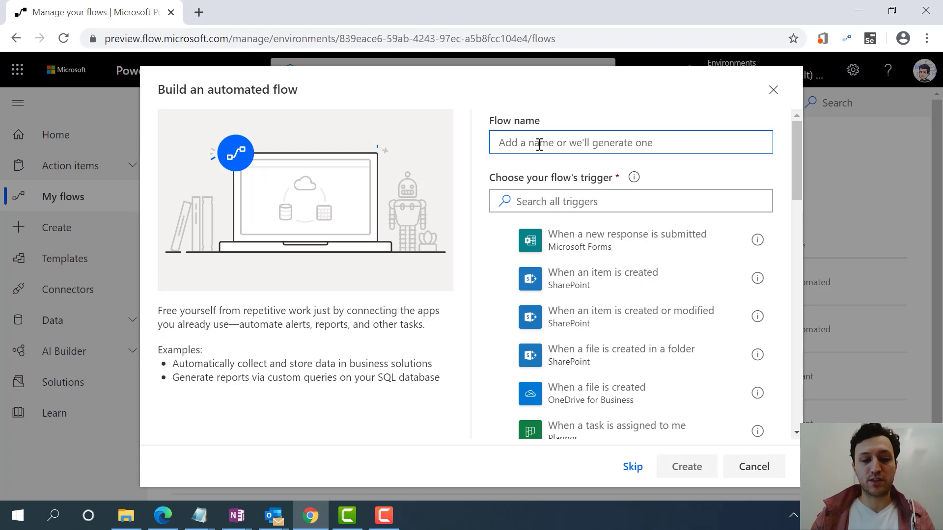
{"action": "type", "text": "ui_flow_demo"}
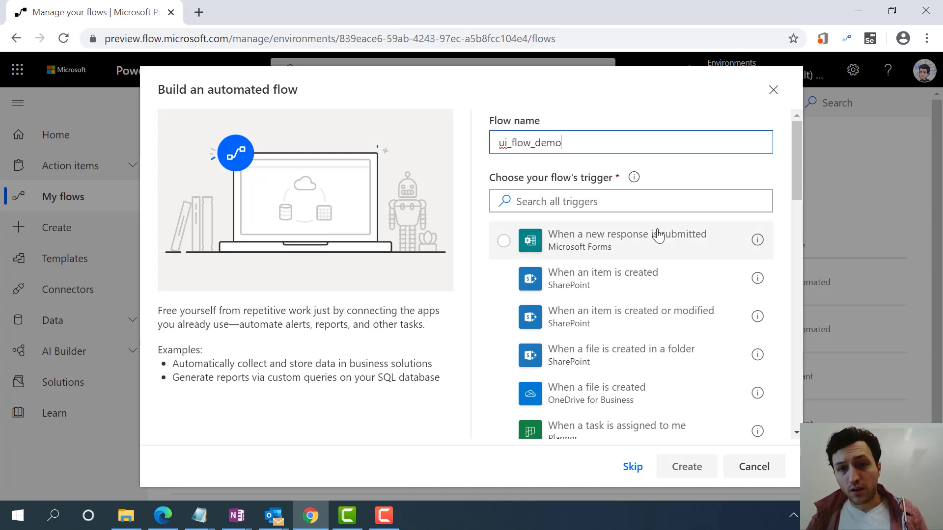
{"action": "scroll", "coordinate": [610, 295], "scroll_direction": "down", "scroll_amount": 1}
{"action": "scroll", "coordinate": [610, 295], "scroll_direction": "up", "scroll_amount": 1}
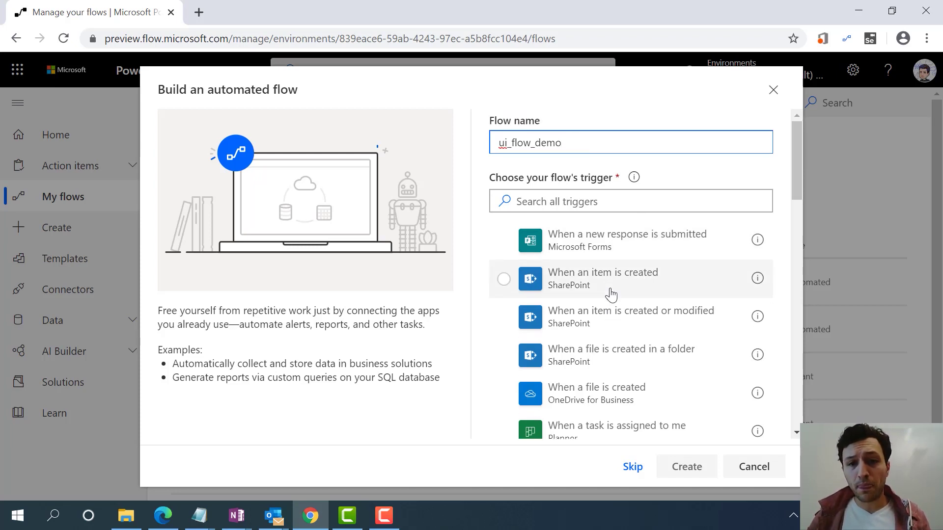
Search 'outlook', choose the When an email is flagged (V2) trigger, and create the flow
{"action": "left_click", "coordinate": [569, 203]}
{"action": "type", "text": "outlook"}
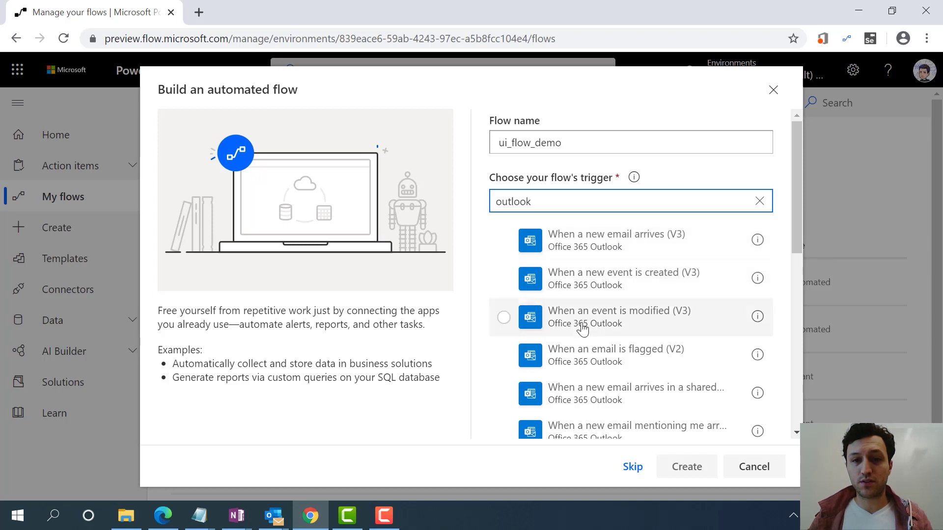
{"action": "left_click", "coordinate": [581, 357]}
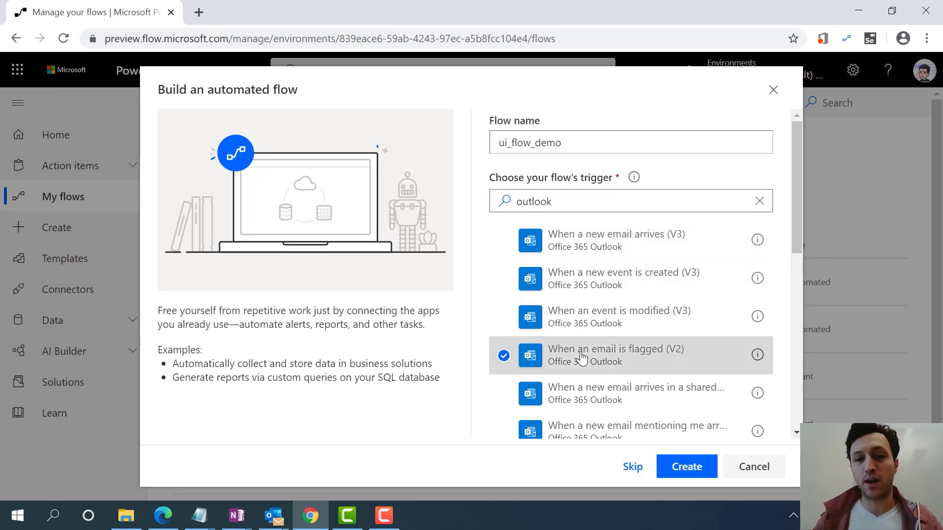
{"action": "left_click", "coordinate": [695, 470]}
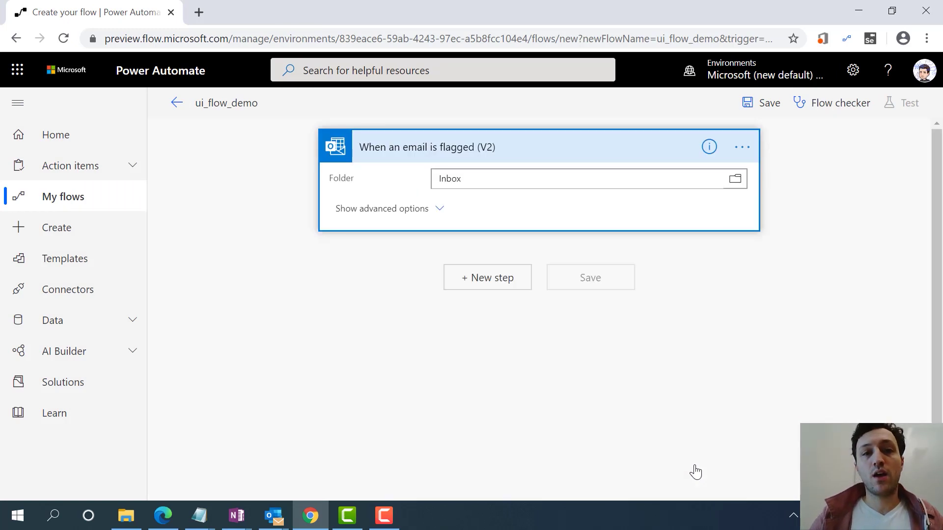
Reveal the trigger's advanced options and copy the sender address from the Notepad notes
{"action": "left_click", "coordinate": [426, 213]}
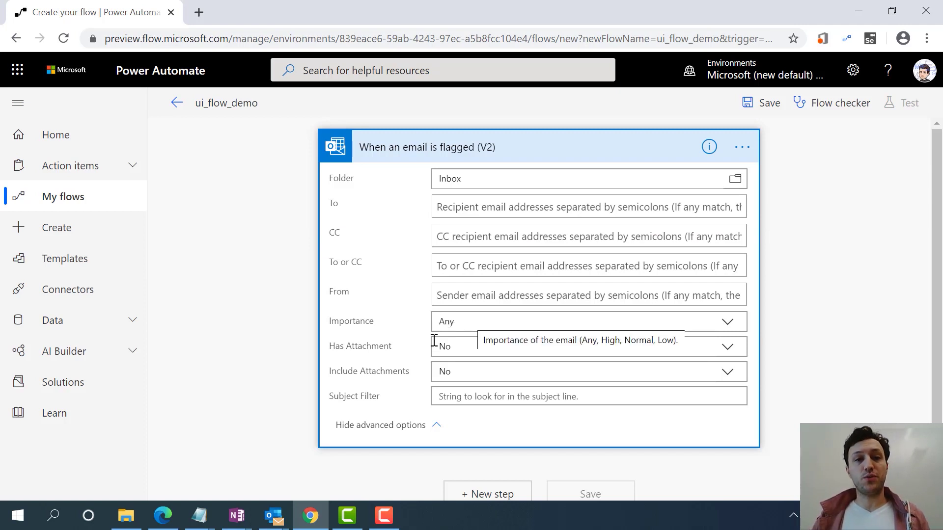
{"action": "left_click", "coordinate": [456, 295]}
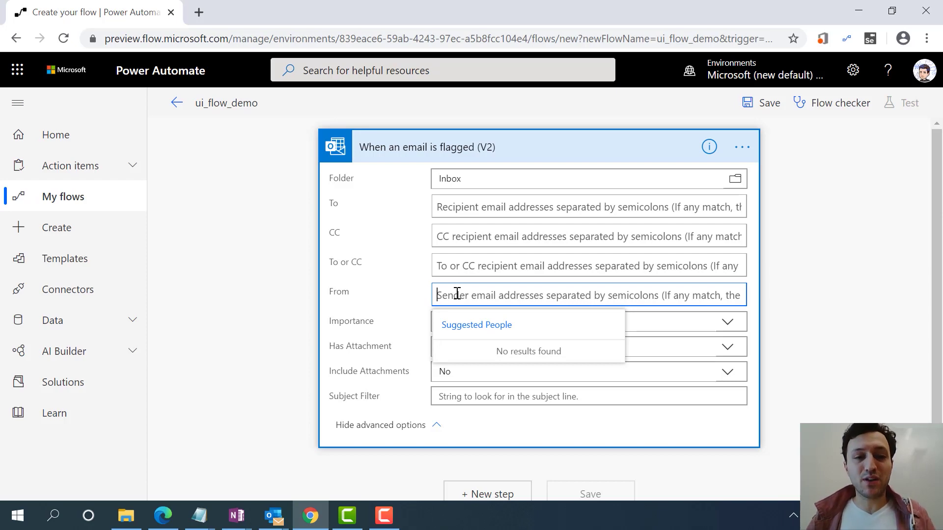
{"action": "left_click", "coordinate": [200, 516]}
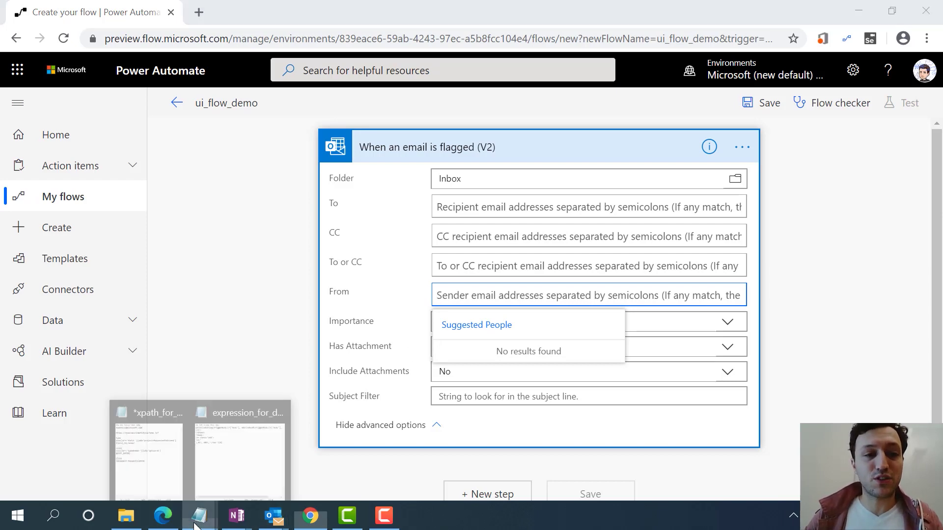
{"action": "left_click", "coordinate": [229, 473]}
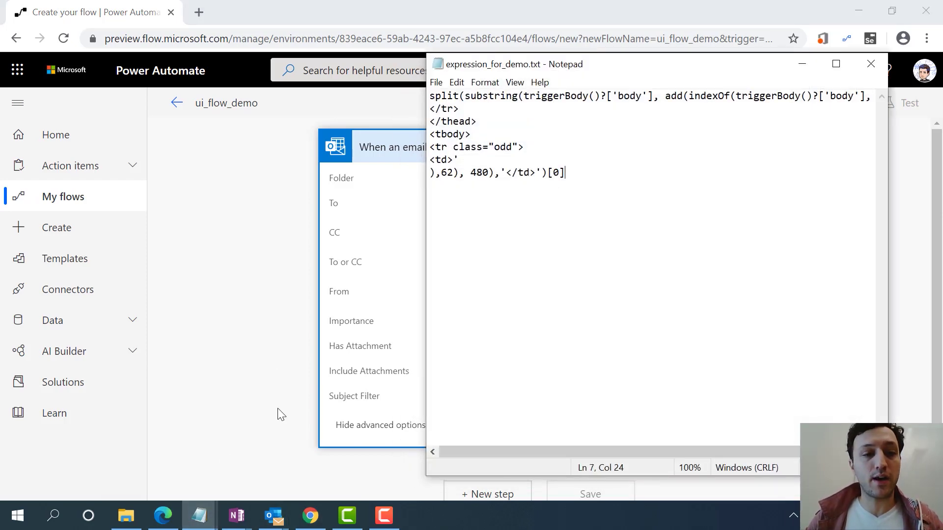
{"action": "left_click", "coordinate": [200, 516]}
{"action": "left_click", "coordinate": [183, 471]}
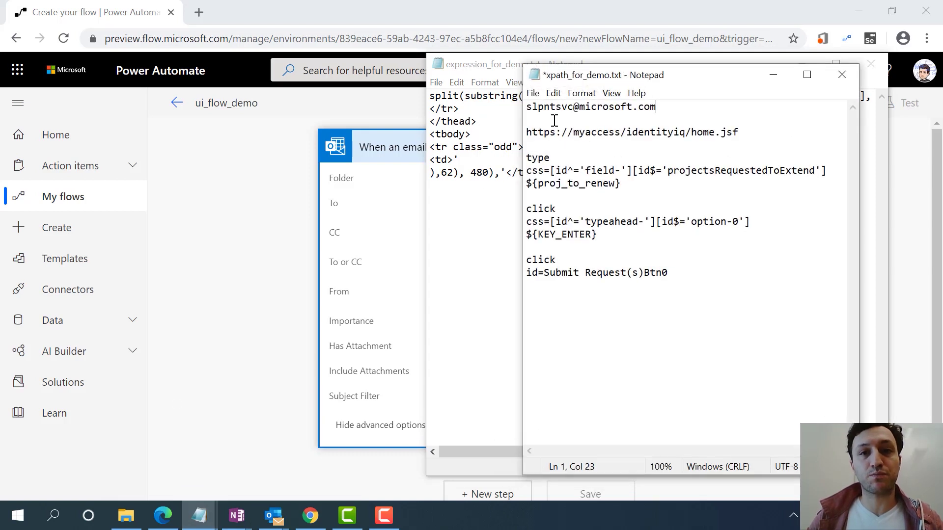
{"action": "left_click", "coordinate": [609, 109]}
{"action": "double_click", "coordinate": [609, 109]}
{"action": "key", "text": "ctrl+c"}
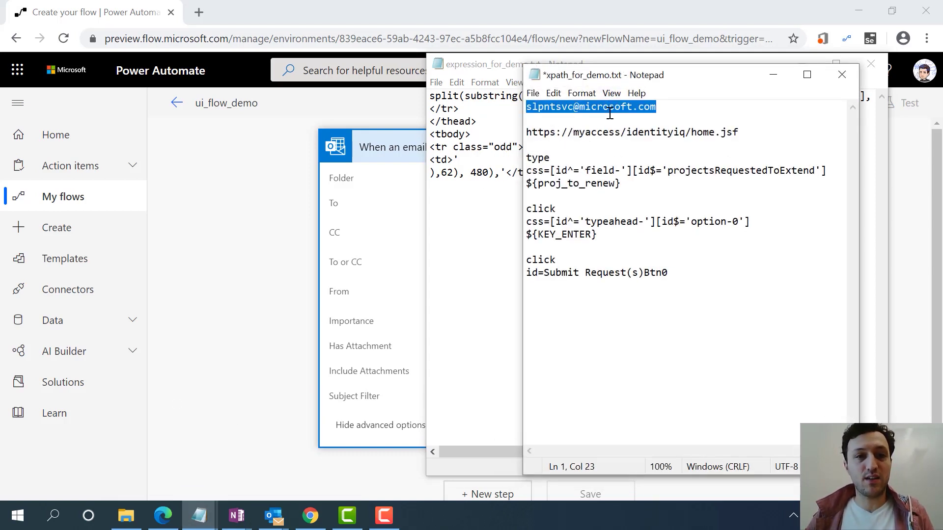
Paste the address into the From filter and accept the MyAccess Notification sender
{"action": "left_click", "coordinate": [408, 180]}
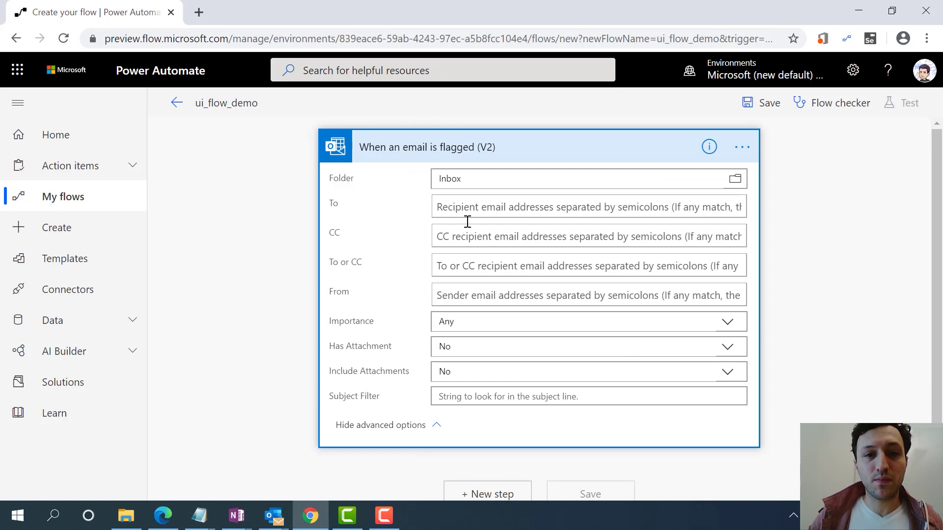
{"action": "left_click", "coordinate": [485, 290]}
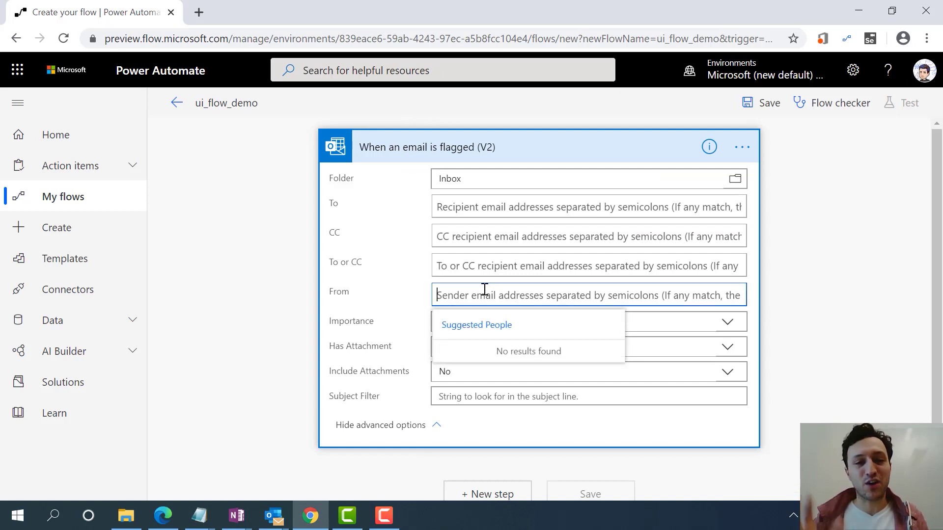
{"action": "key", "text": "ctrl+v"}
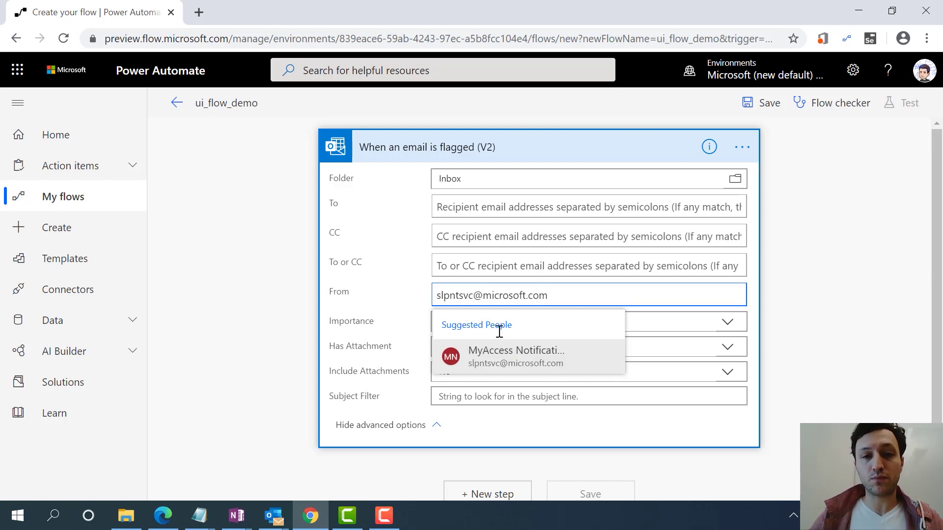
{"action": "left_click", "coordinate": [511, 360]}
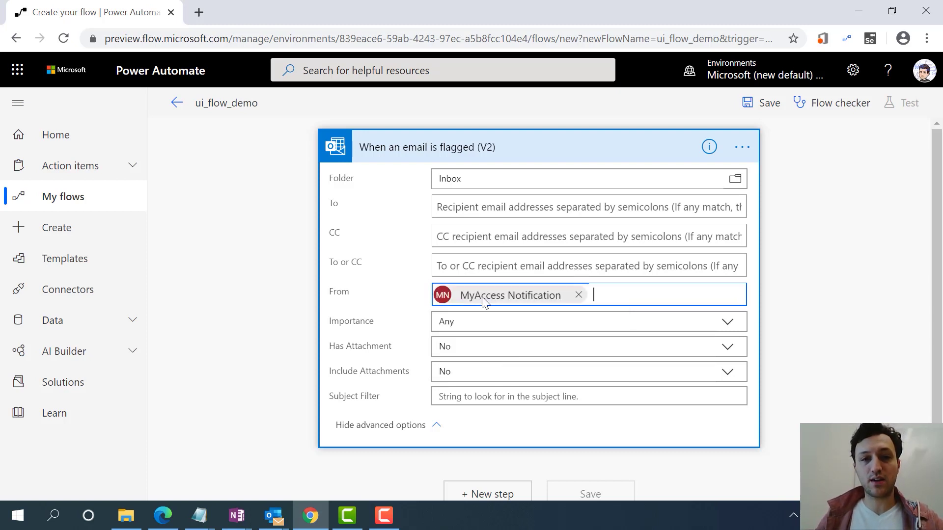
{"action": "scroll", "coordinate": [776, 405], "scroll_direction": "down", "scroll_amount": 2}
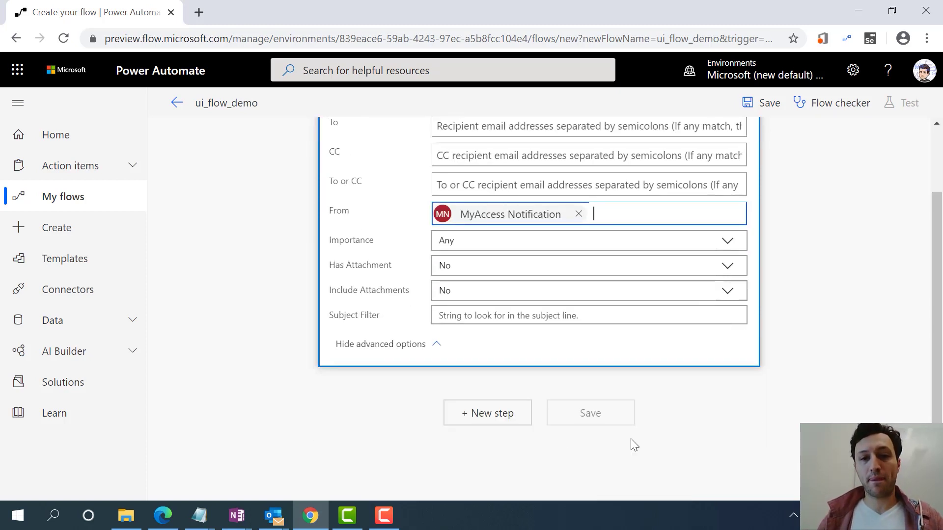
{"action": "scroll", "coordinate": [479, 392], "scroll_direction": "up", "scroll_amount": 2}
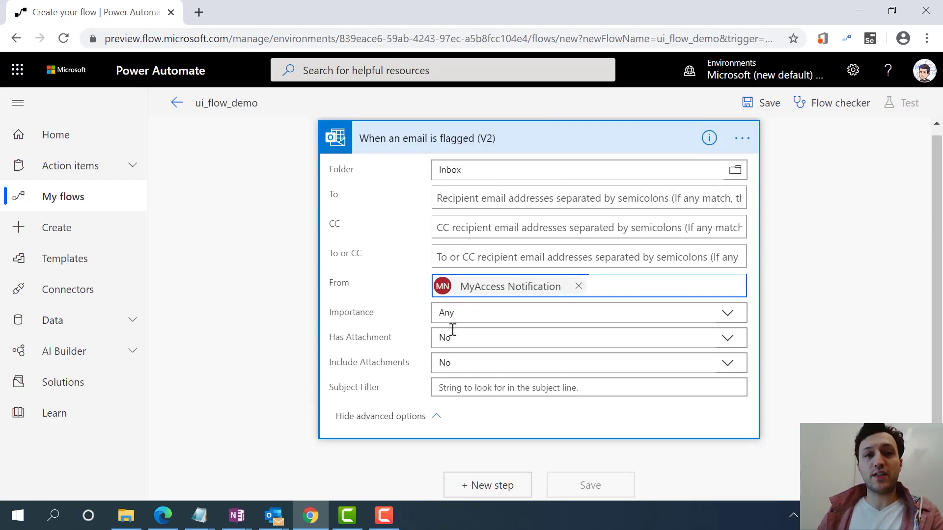
{"action": "scroll", "coordinate": [456, 408], "scroll_direction": "down", "scroll_amount": 1}
Add an Initialize variable action named project_to_renew after the flagged-email trigger
{"action": "left_click", "coordinate": [488, 447]}
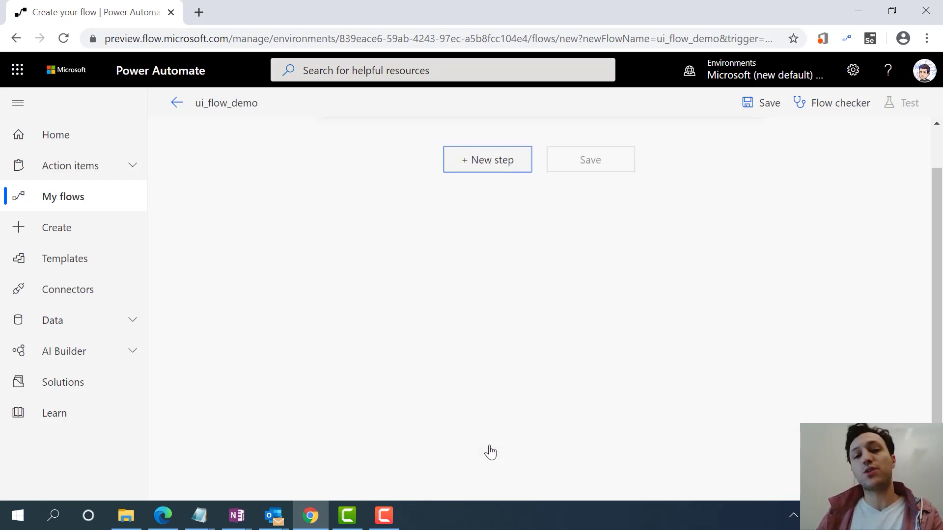
{"action": "left_click", "coordinate": [430, 201]}
{"action": "type", "text": "var"}
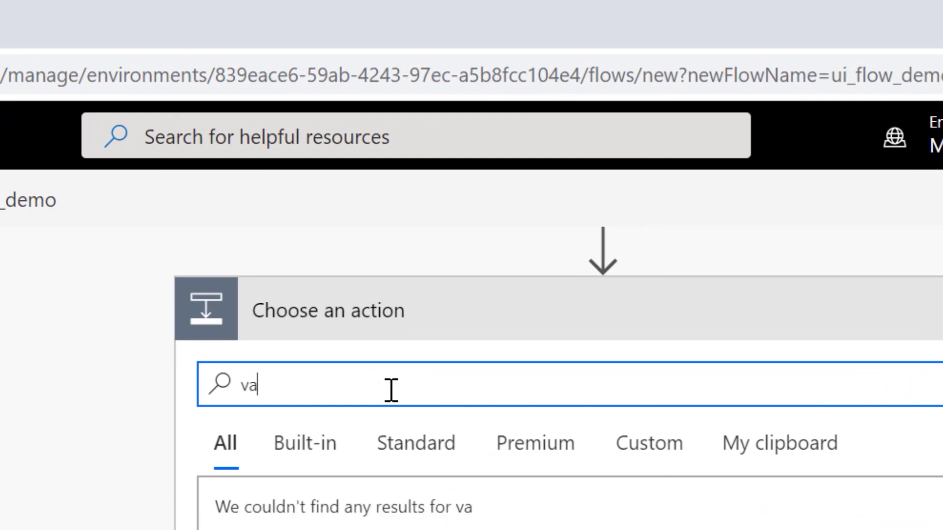
{"action": "type", "text": "iable"}
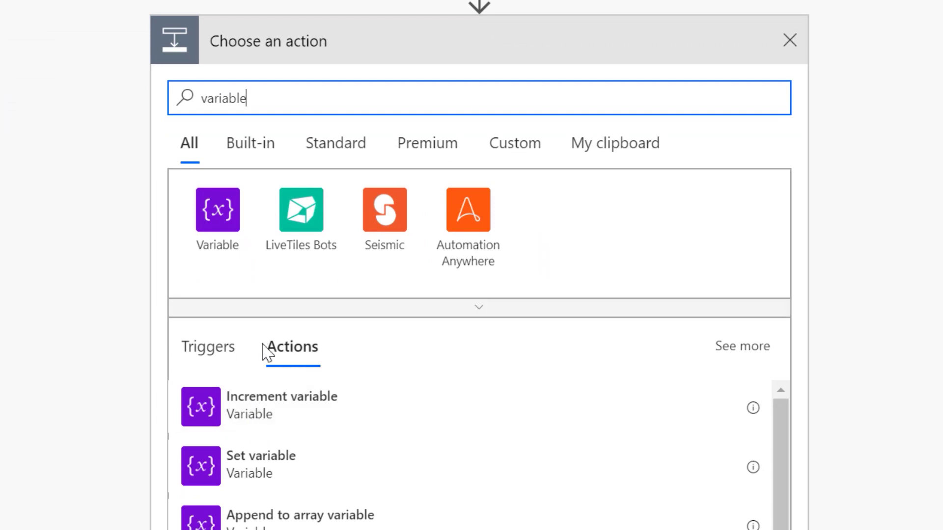
{"action": "scroll", "coordinate": [290, 450], "scroll_direction": "down", "scroll_amount": 2}
{"action": "scroll", "coordinate": [290, 450], "scroll_direction": "down", "scroll_amount": 2}
{"action": "left_click", "coordinate": [256, 426]}
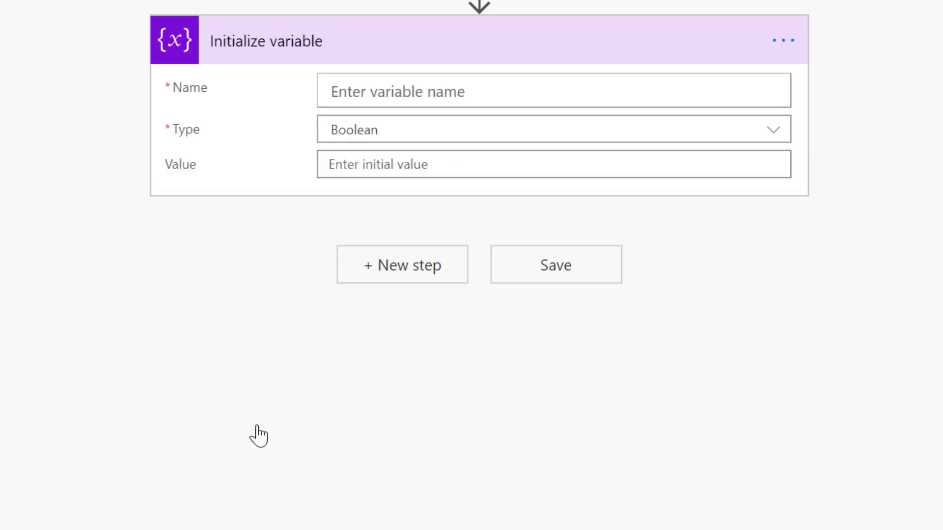
{"action": "left_click", "coordinate": [411, 94]}
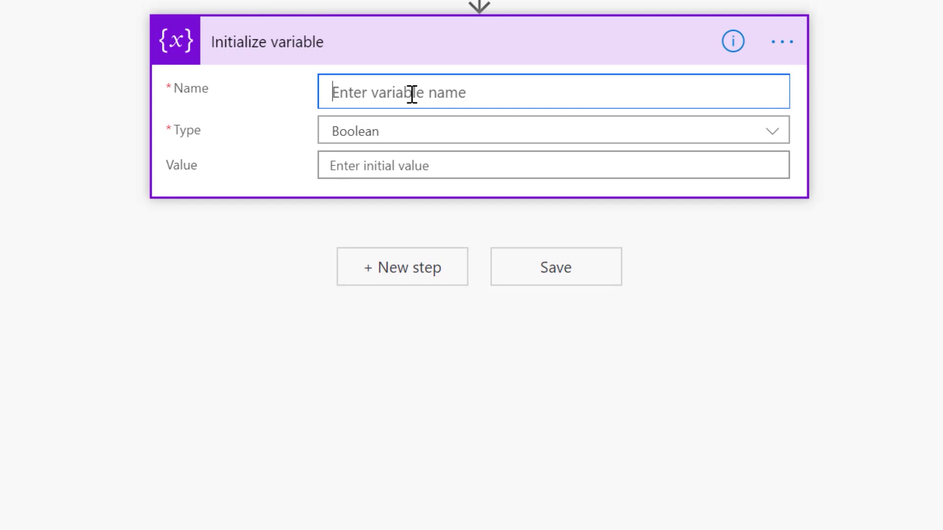
{"action": "type", "text": "proj"}
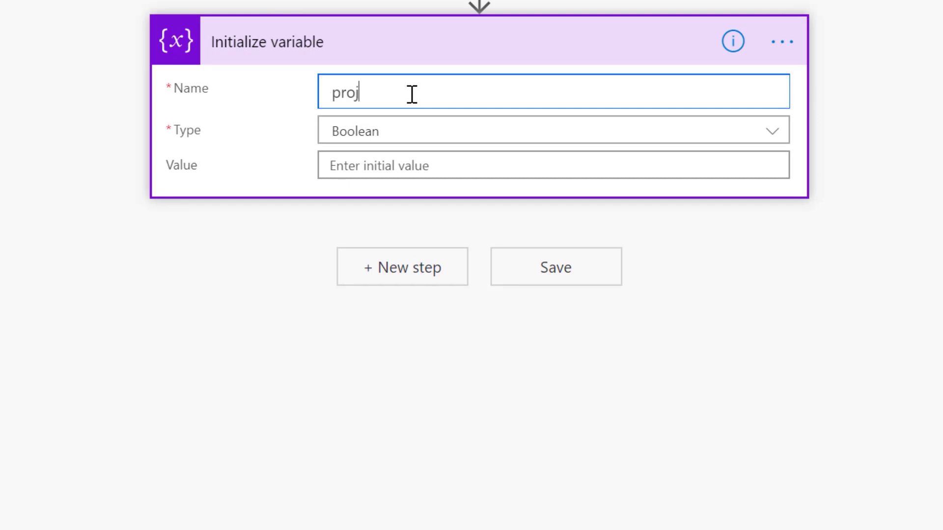
{"action": "type", "text": "ect_to_renew"}
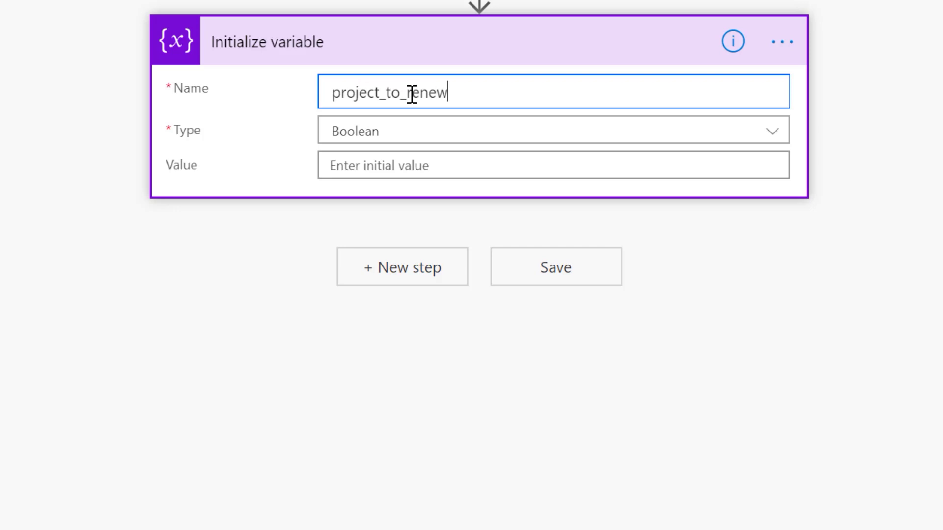
{"action": "key", "text": "Tab"}
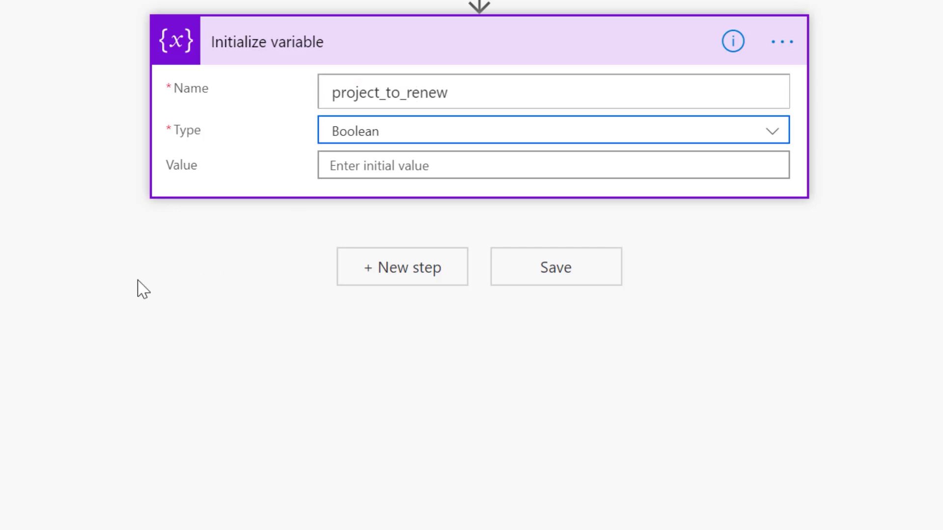
{"action": "scroll", "coordinate": [137, 289], "scroll_direction": "up", "scroll_amount": 2}
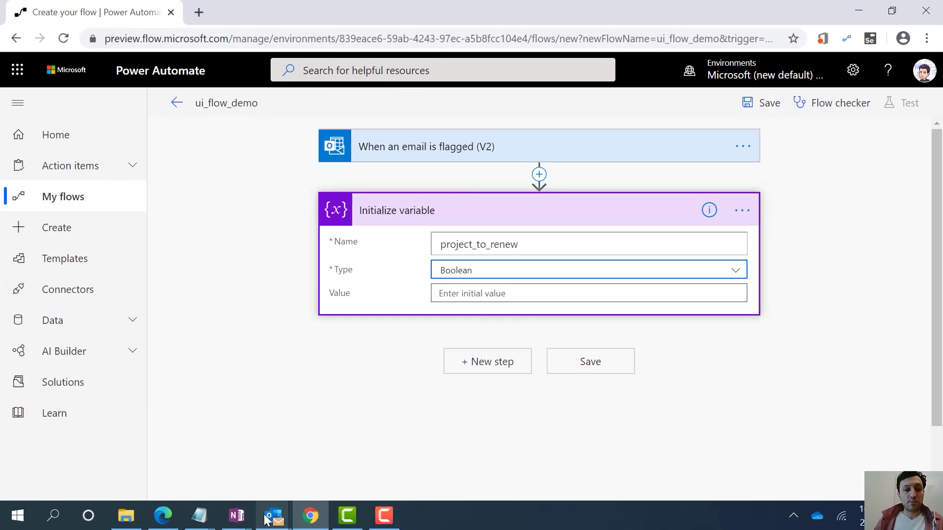
Highlight the project name Cloud Design / Research Team in the Outlook expiry email, then return to the editor
{"action": "mouse_move", "coordinate": [239, 523]}
{"action": "left_click", "coordinate": [77, 487]}
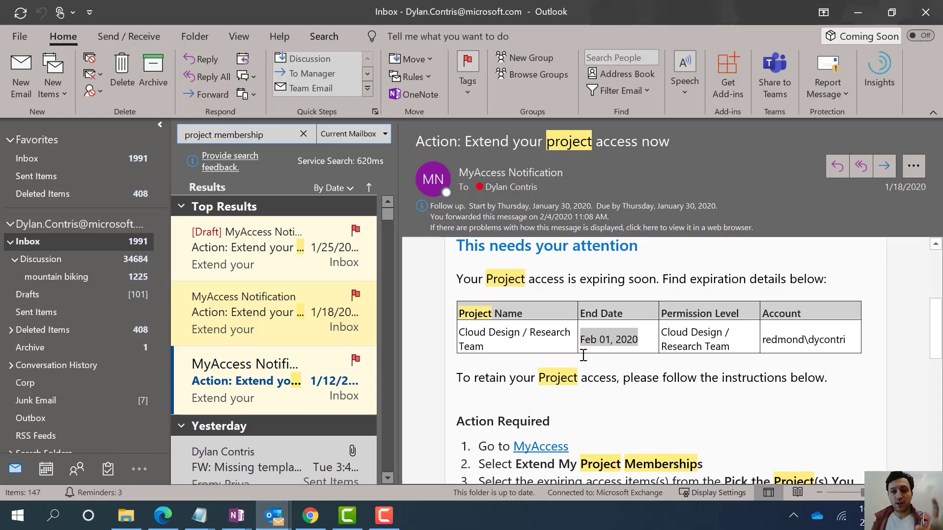
{"action": "scroll", "coordinate": [583, 354], "scroll_direction": "up", "scroll_amount": 1}
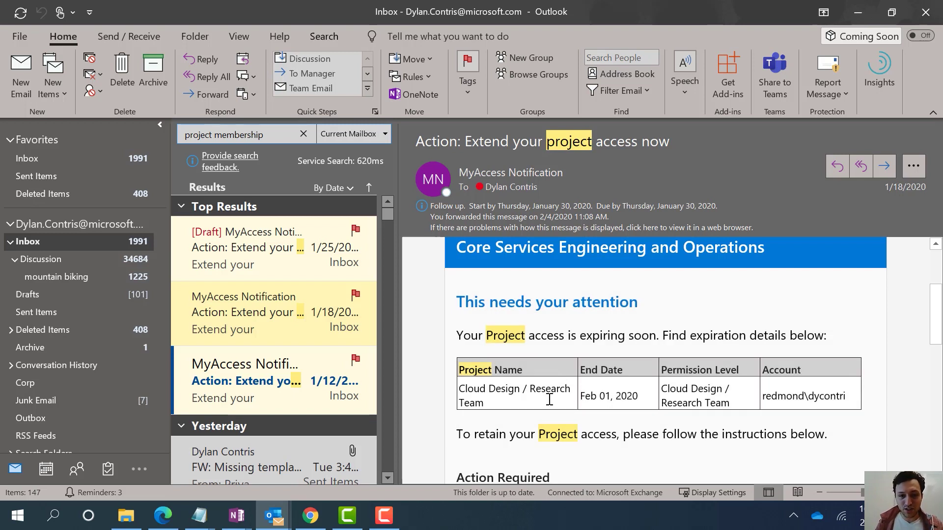
{"action": "left_click_drag", "start_coordinate": [555, 399], "coordinate": [472, 385]}
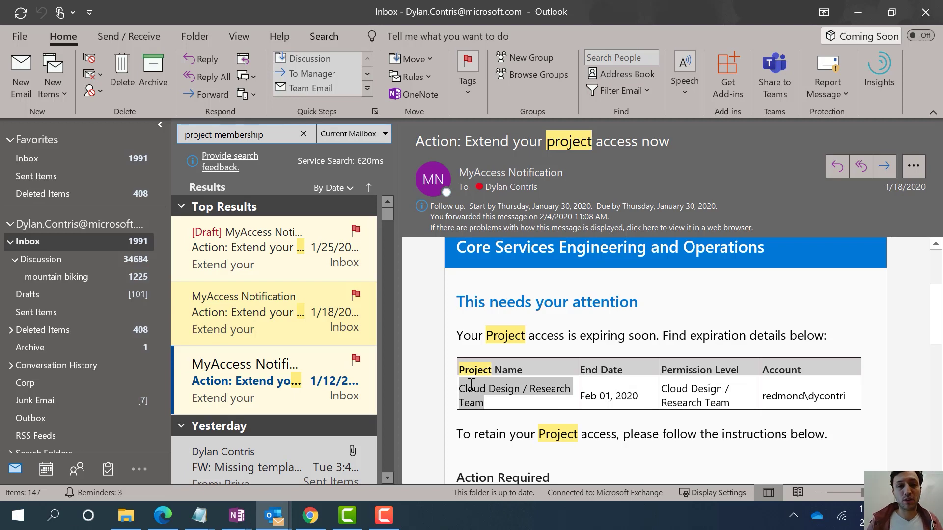
{"action": "key", "text": "alt+Tab"}
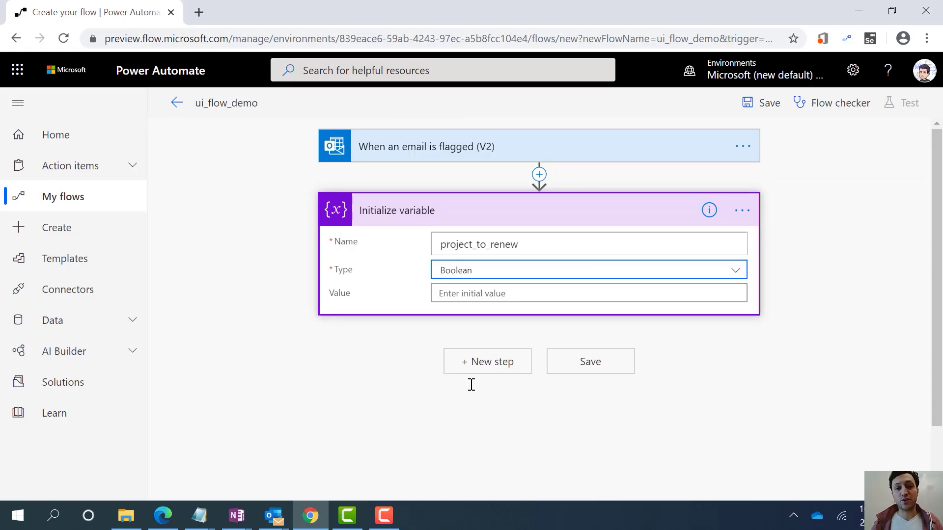
Make project_to_renew a String and copy the saved split() expression from Notepad
{"action": "left_click", "coordinate": [455, 275]}
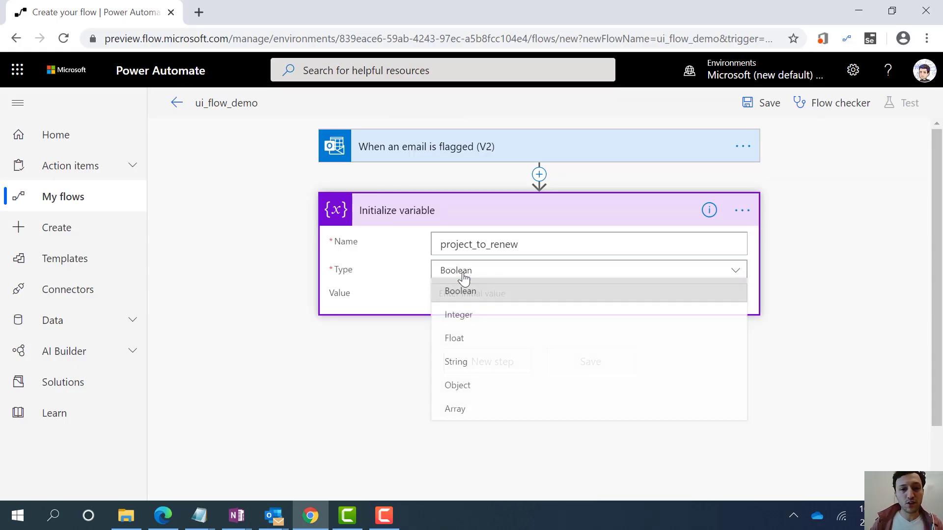
{"action": "left_click", "coordinate": [501, 365]}
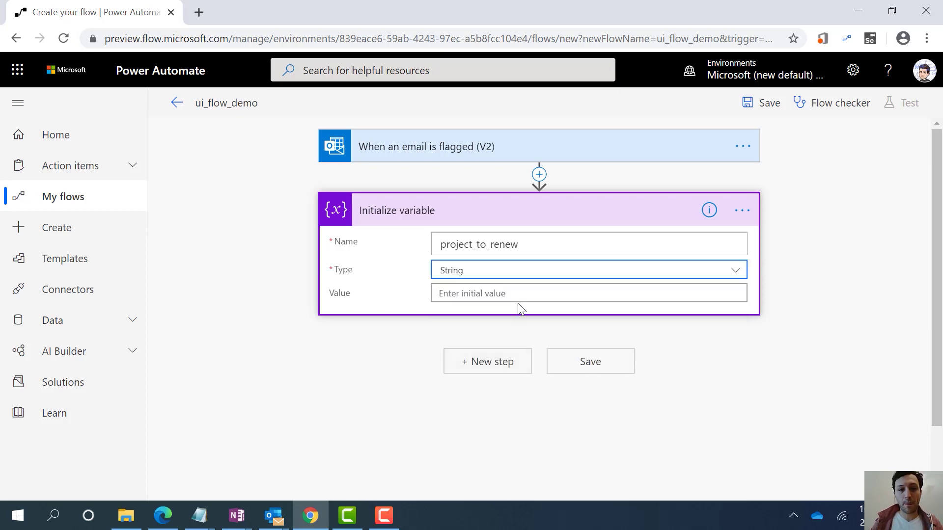
{"action": "left_click", "coordinate": [489, 295]}
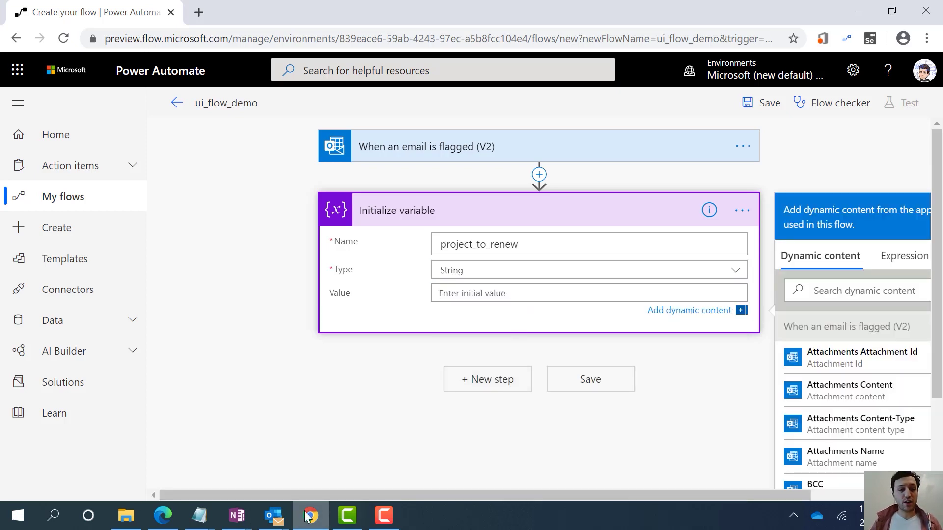
{"action": "left_click", "coordinate": [199, 515]}
{"action": "left_click", "coordinate": [264, 475]}
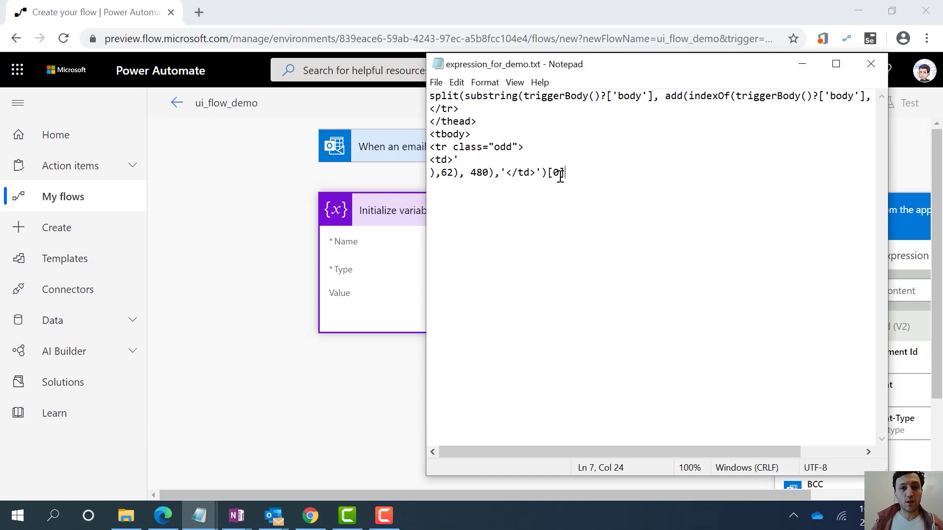
{"action": "left_click_drag", "start_coordinate": [602, 175], "coordinate": [422, 86]}
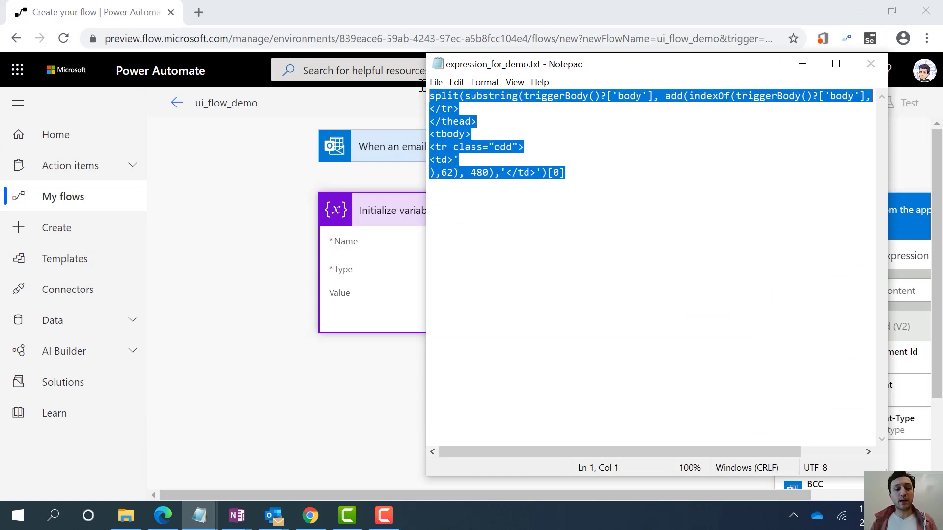
{"action": "key", "text": "alt+Tab"}
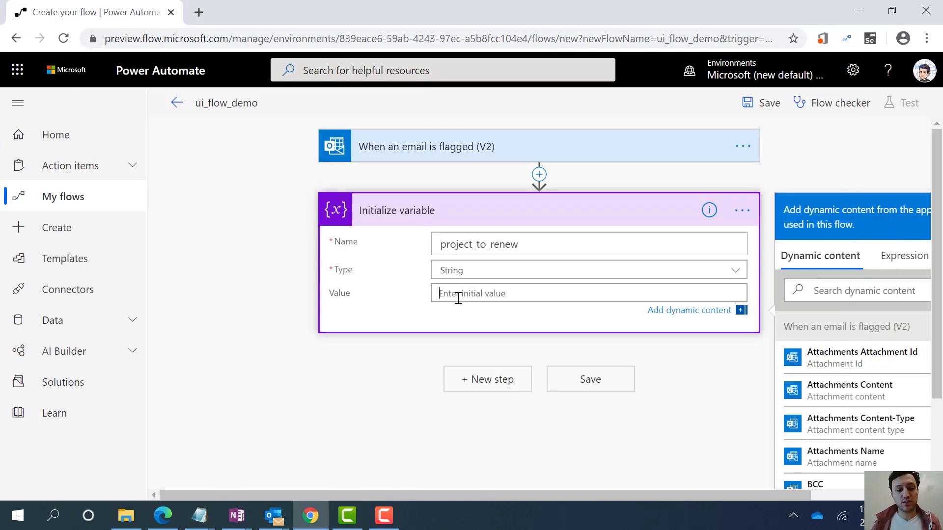
Insert the split() expression as the variable's initial value through the Expression tab
{"action": "type", "text": "split(substring(triggerBody()?['body'], add(indexOf(triggerBody()?['body'],'Account</th> </tr> </thead> <tbody> <tr class=\"odd\"> <td>' ),62), 480),'</td>')[0]"}
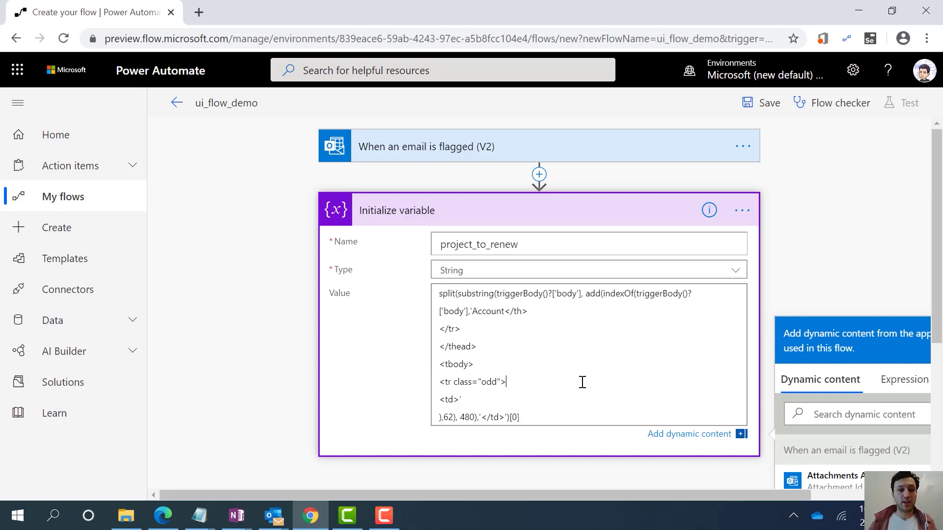
{"action": "key", "text": "ctrl+z"}
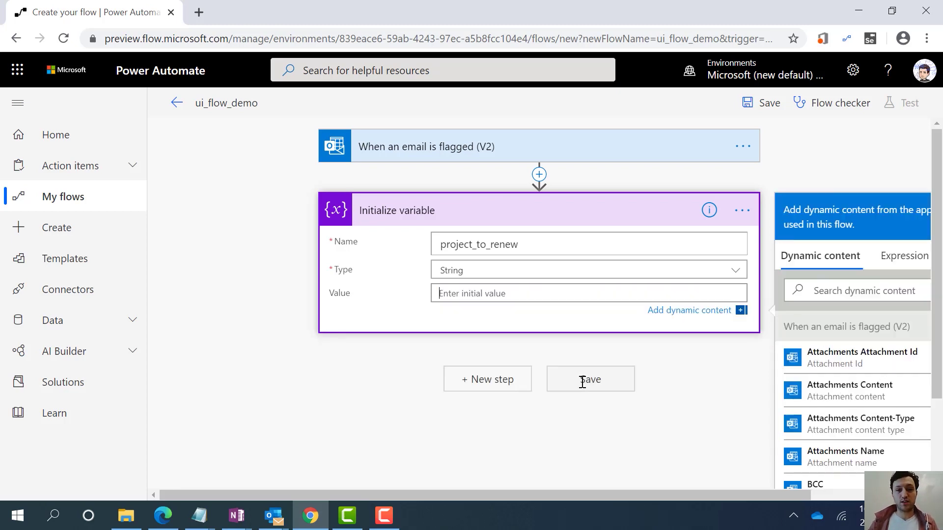
{"action": "left_click", "coordinate": [696, 314]}
{"action": "left_click", "coordinate": [694, 313]}
{"action": "left_click", "coordinate": [836, 300]}
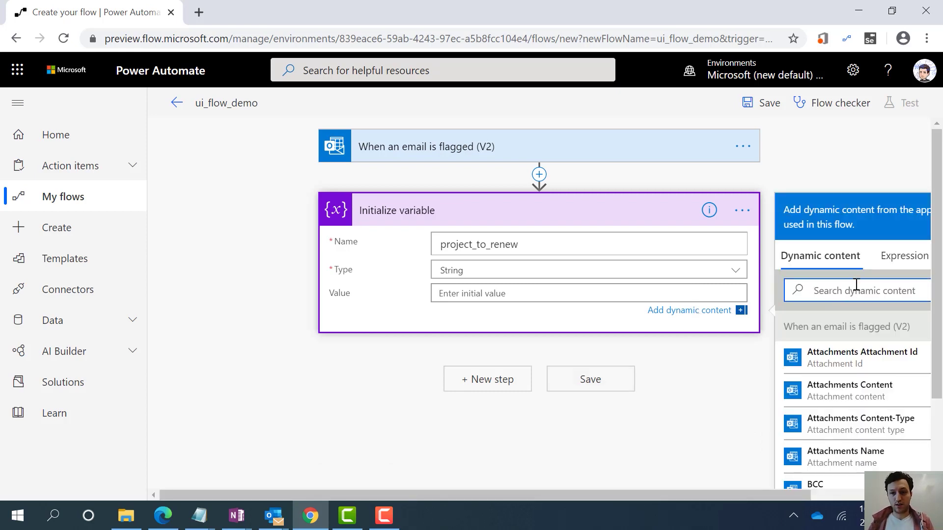
{"action": "left_click", "coordinate": [895, 260]}
{"action": "key", "text": "ctrl+v"}
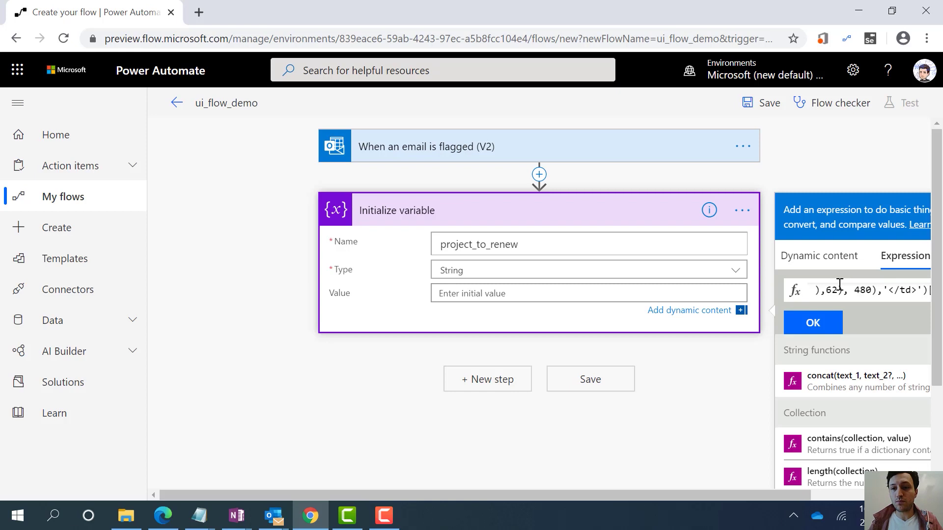
{"action": "left_click", "coordinate": [813, 323]}
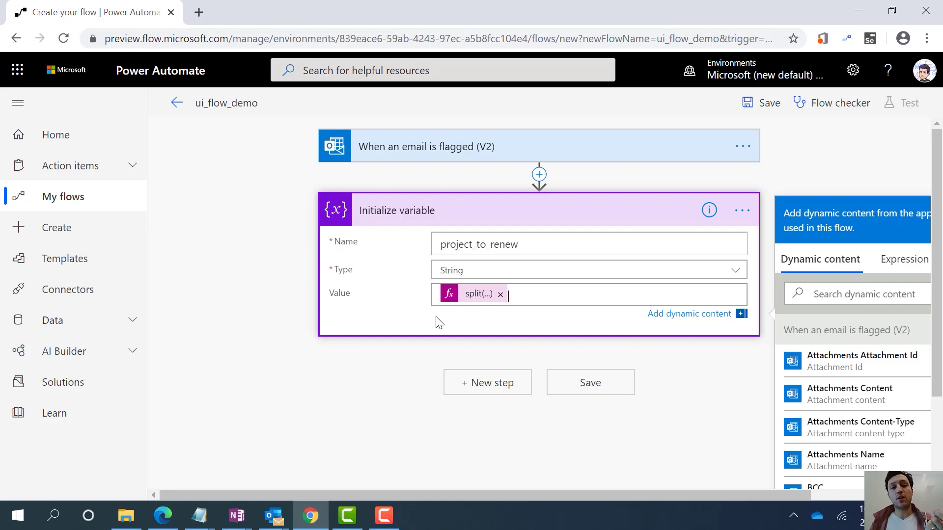
{"action": "left_click", "coordinate": [663, 415]}
{"action": "left_click", "coordinate": [485, 336]}
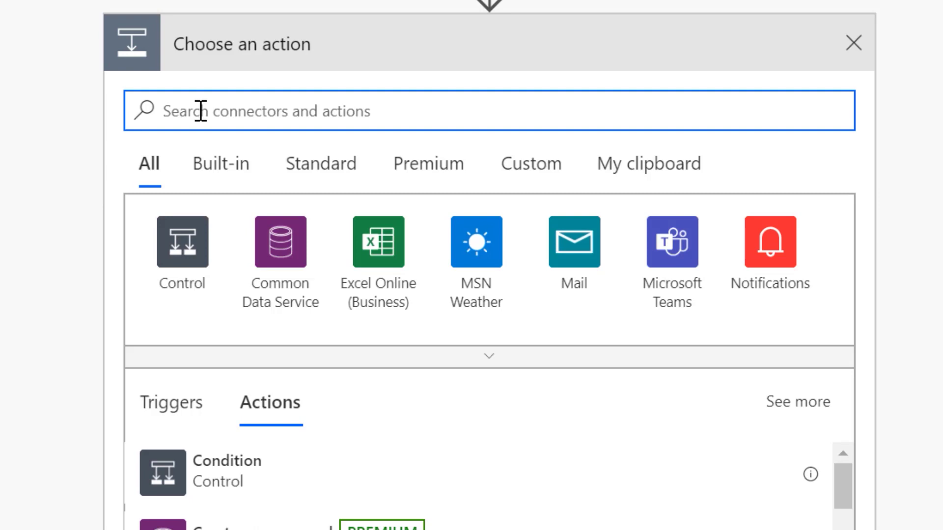
Add a Run a UI flow for web (preview) action after the variable step
{"action": "type", "text": "ui flow"}
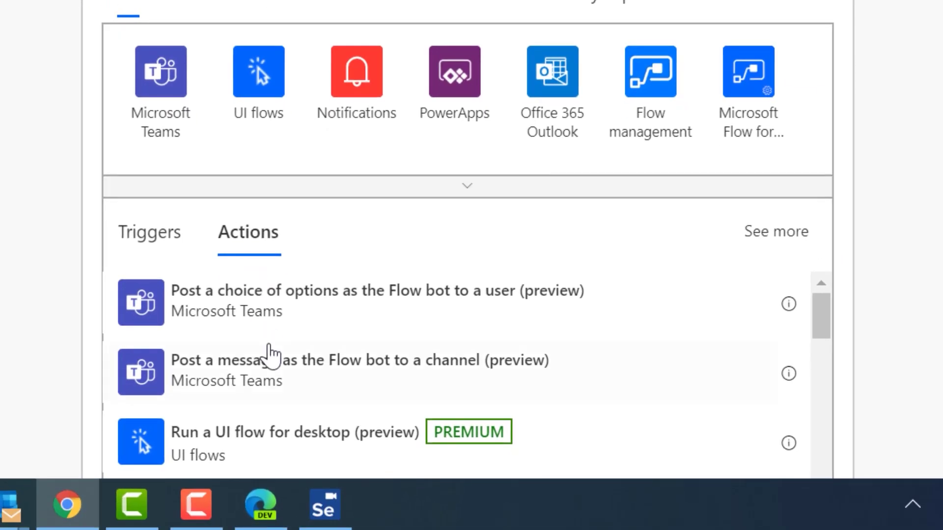
{"action": "scroll", "coordinate": [270, 377], "scroll_direction": "down", "scroll_amount": 3}
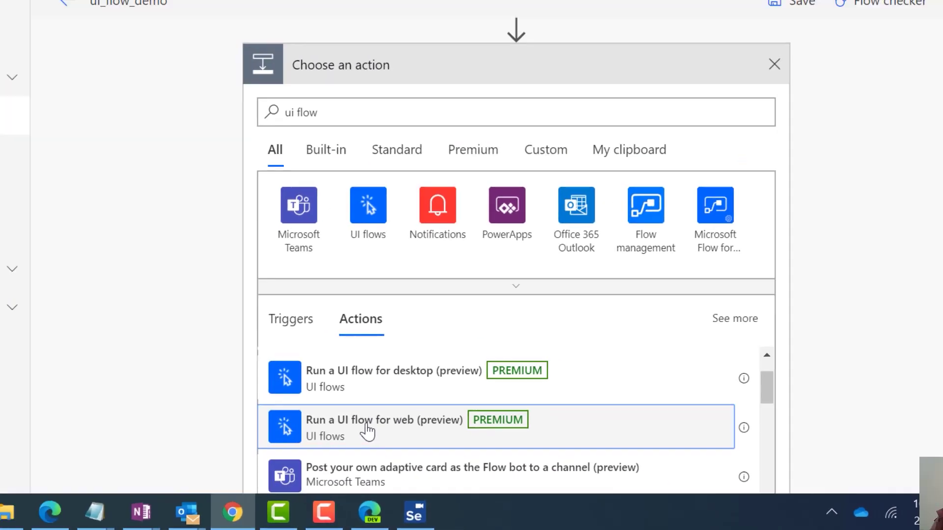
{"action": "left_click", "coordinate": [258, 388]}
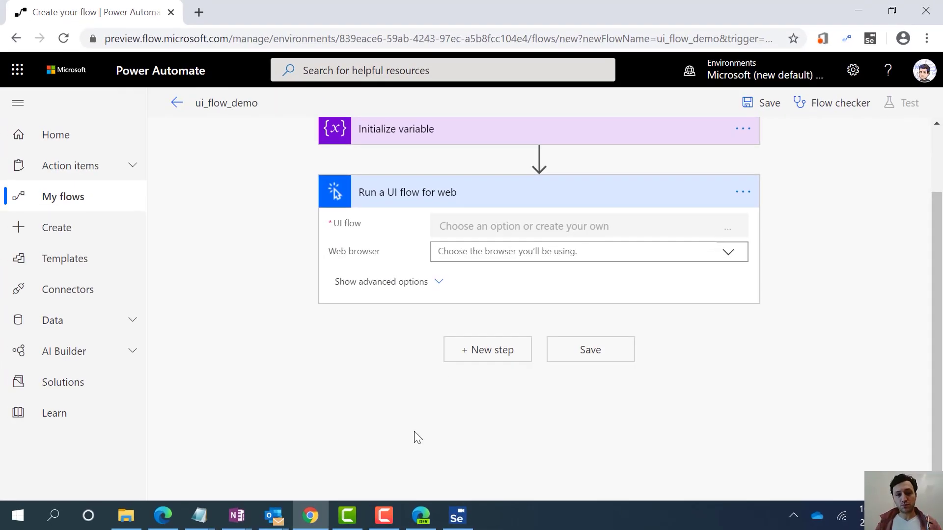
{"action": "left_click", "coordinate": [642, 223]}
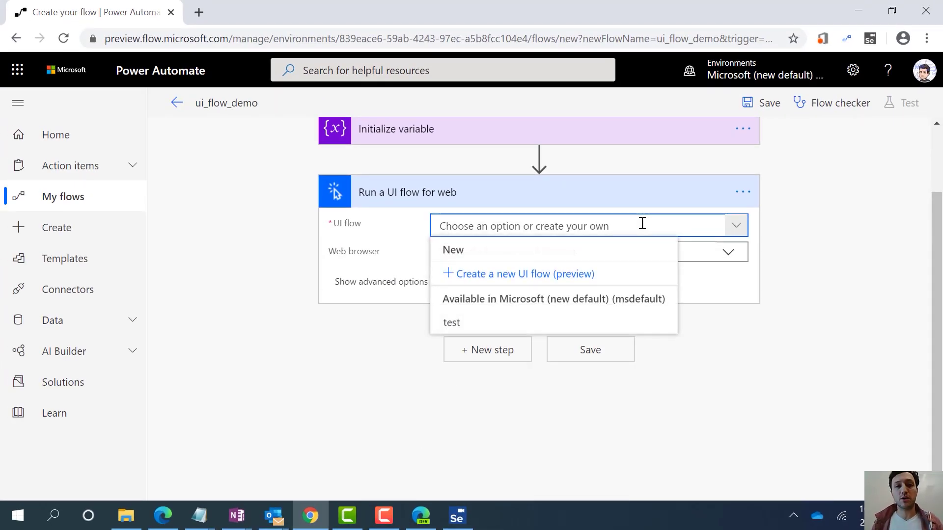
Create a new UI flow named auto_renew_myaccess
{"action": "left_click", "coordinate": [537, 278]}
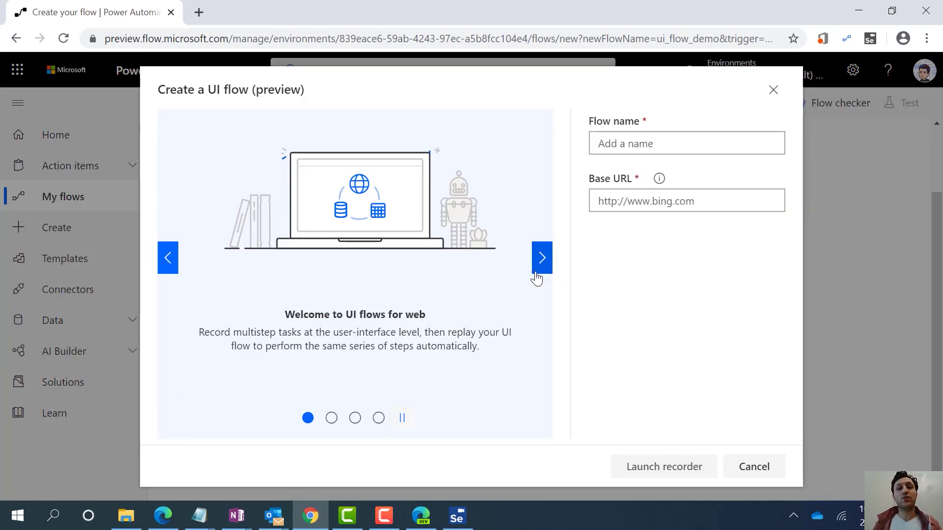
{"action": "left_click", "coordinate": [678, 139]}
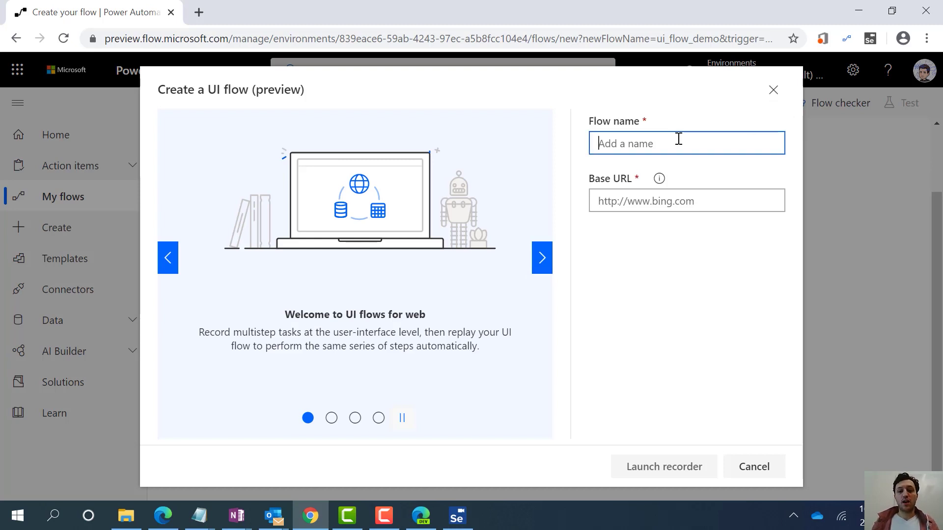
{"action": "type", "text": "auto-ren"}
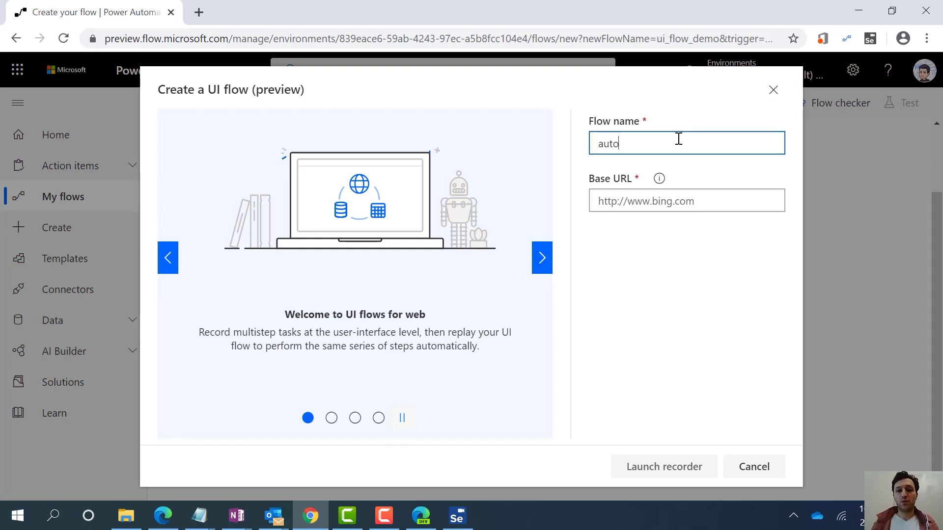
{"action": "key", "text": "BackSpace"}
{"action": "type", "text": "_re"}
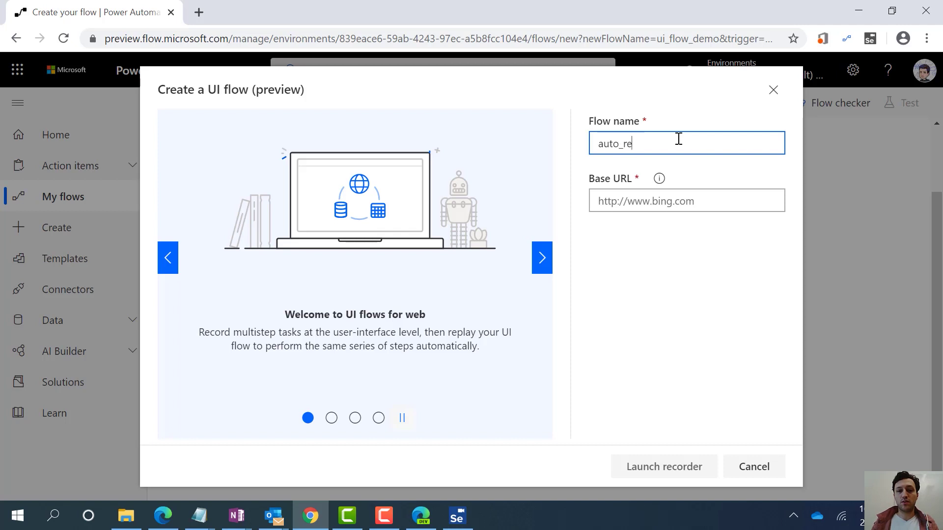
{"action": "type", "text": "new_mysubs"}
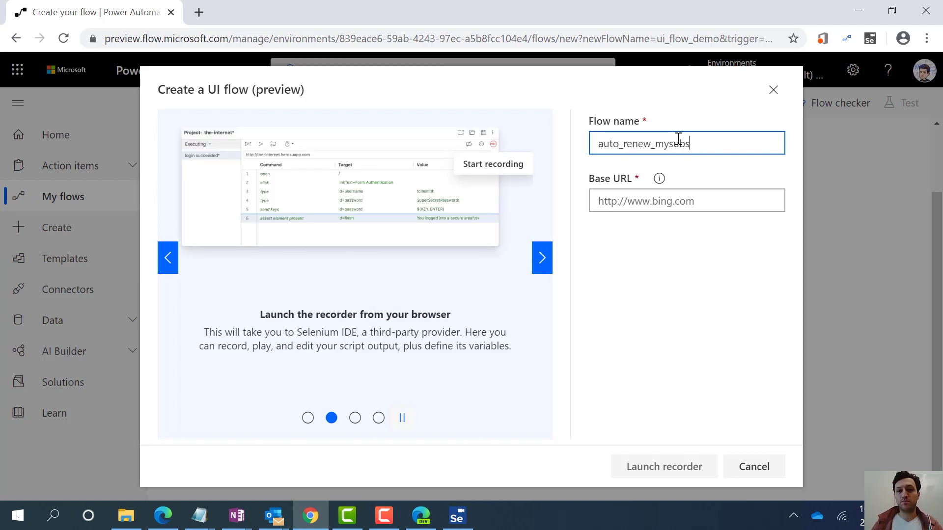
{"action": "key", "text": "BackSpace"}
{"action": "key", "text": "BackSpace"}
{"action": "key", "text": "BackSpace"}
{"action": "key", "text": "BackSpace"}
{"action": "type", "text": "a"}
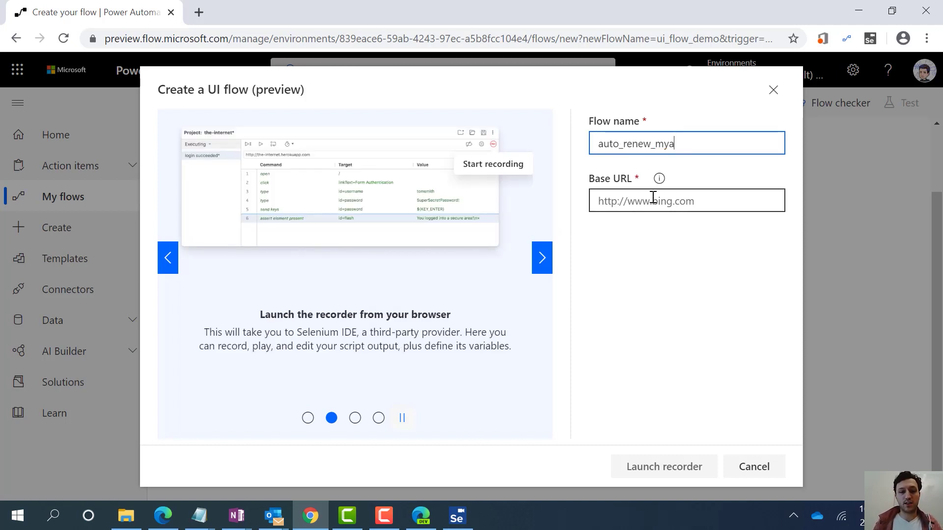
{"action": "type", "text": "ccess"}
{"action": "left_click", "coordinate": [653, 197]}
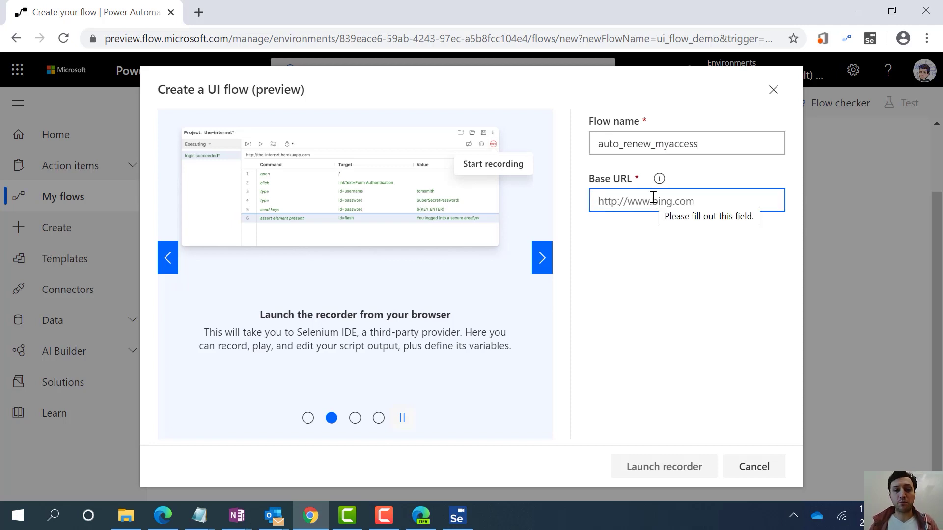
{"action": "type", "text": "https://myaccess/identityiq/home.jsf"}
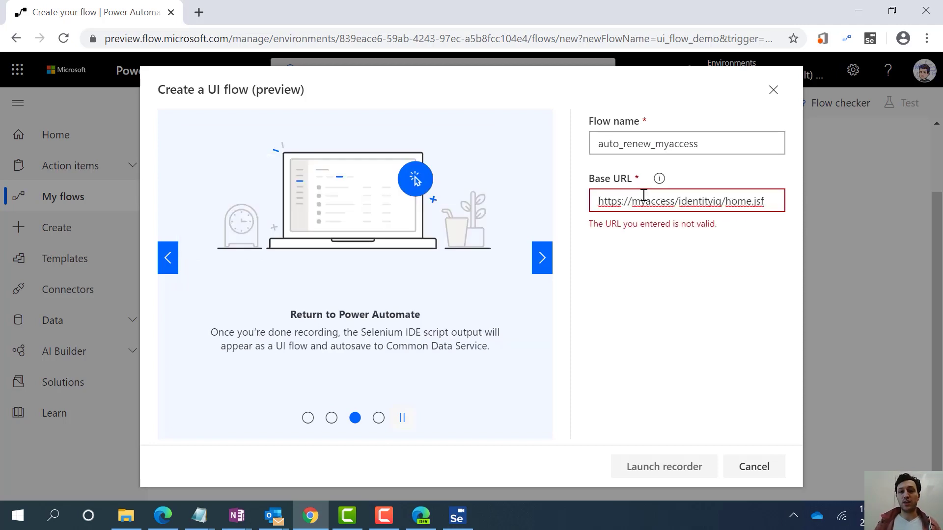
{"action": "key", "text": "ctrl+a"}
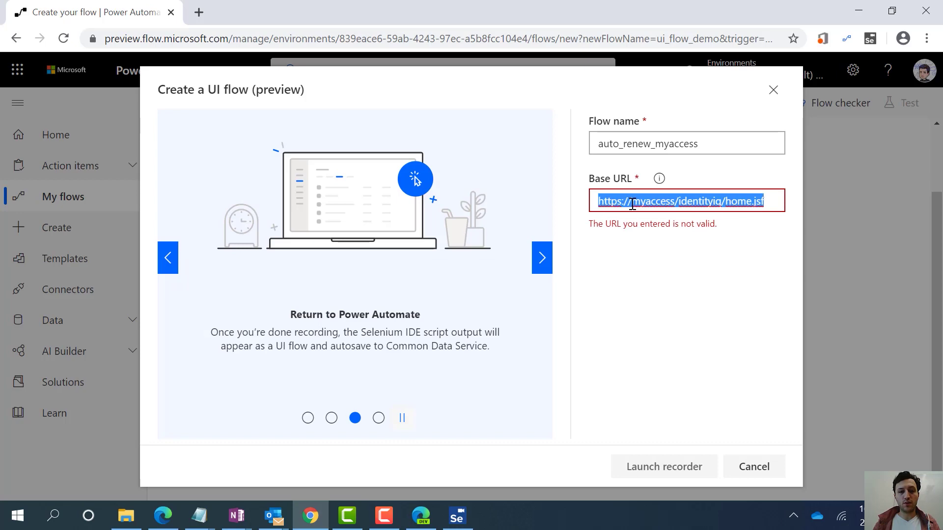
{"action": "key", "text": "BackSpace"}
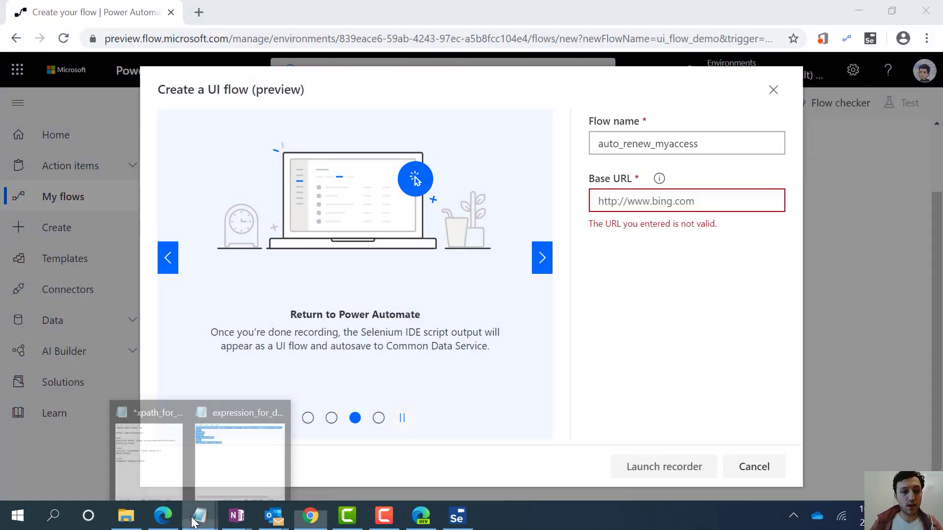
{"action": "left_click", "coordinate": [168, 470]}
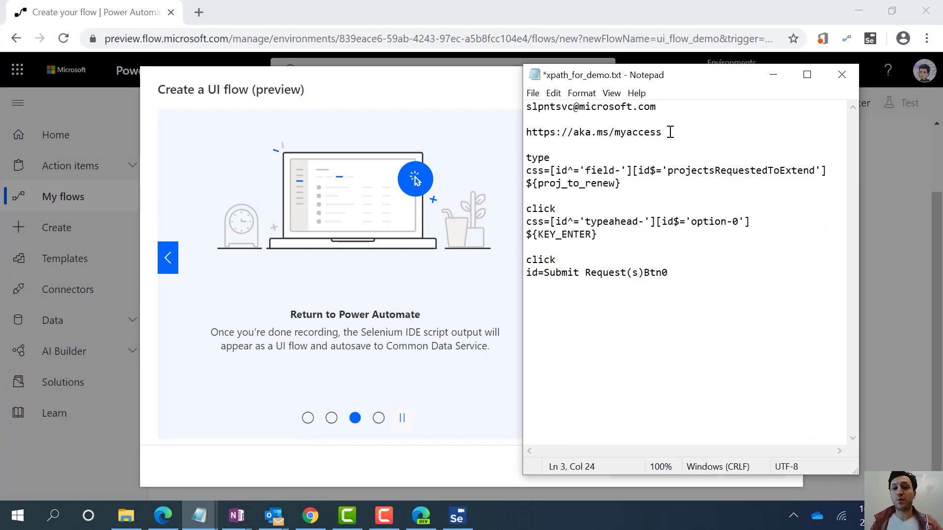
{"action": "left_click_drag", "start_coordinate": [688, 131], "coordinate": [516, 128]}
{"action": "key", "text": "ctrl+c"}
{"action": "left_click", "coordinate": [516, 127]}
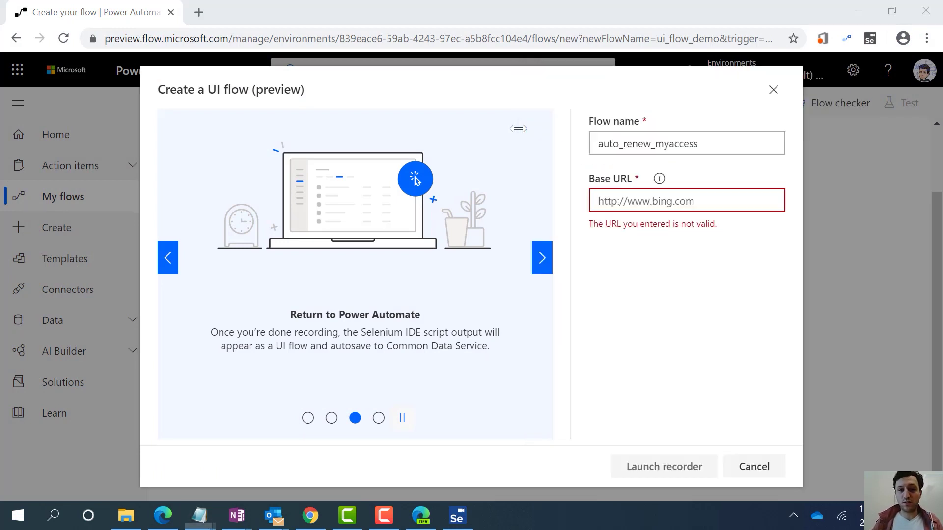
{"action": "left_click", "coordinate": [633, 200]}
{"action": "key", "text": "ctrl+v"}
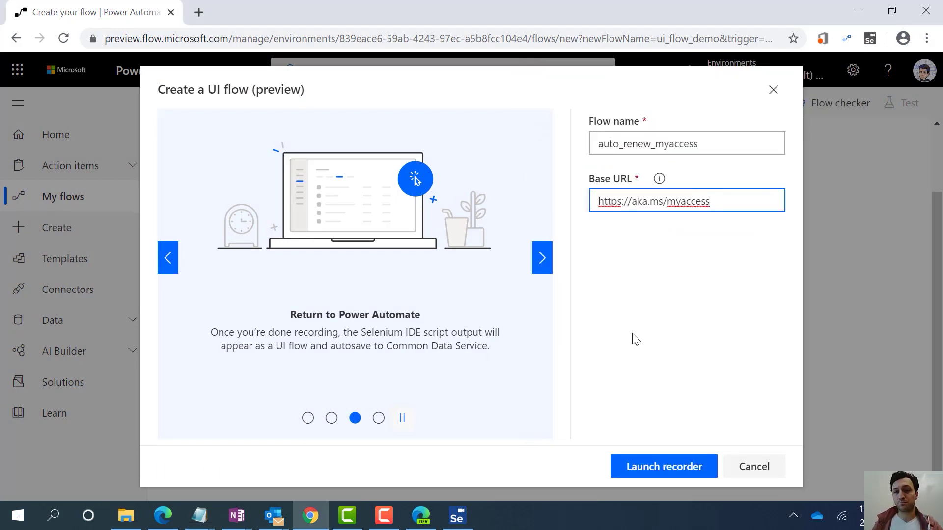
{"action": "left_click", "coordinate": [660, 468]}
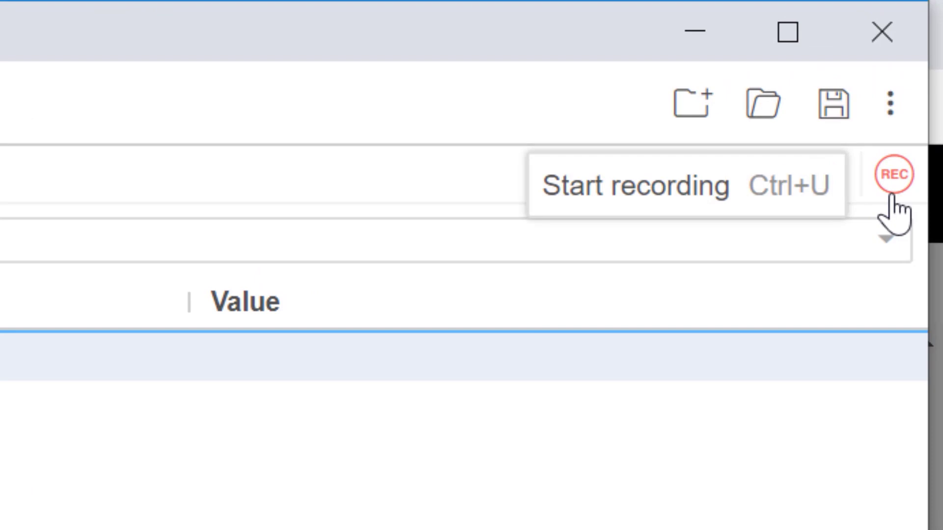
Start recording the new Selenium IDE test
{"action": "left_click", "coordinate": [899, 167]}
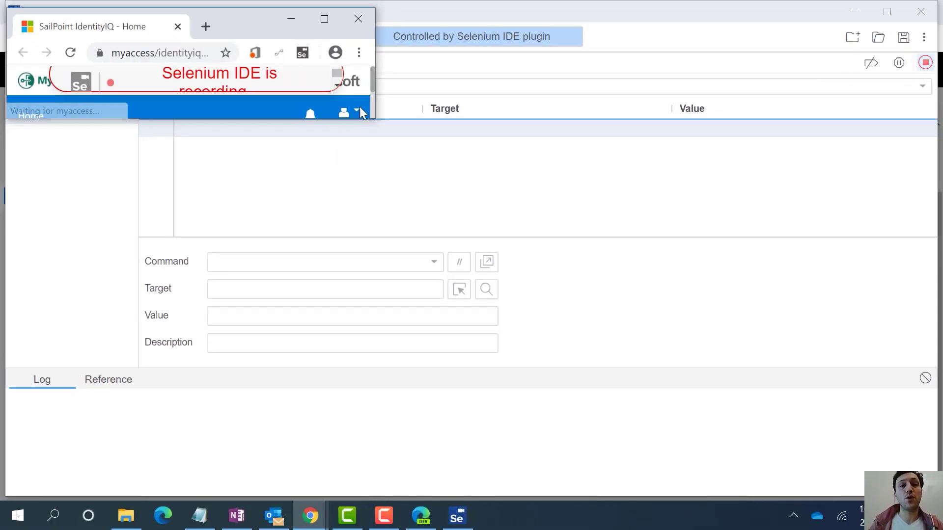
Enlarge the MyAccess window and open the Extend My Project Memberships tile
{"action": "left_click_drag", "start_coordinate": [376, 120], "coordinate": [925, 488]}
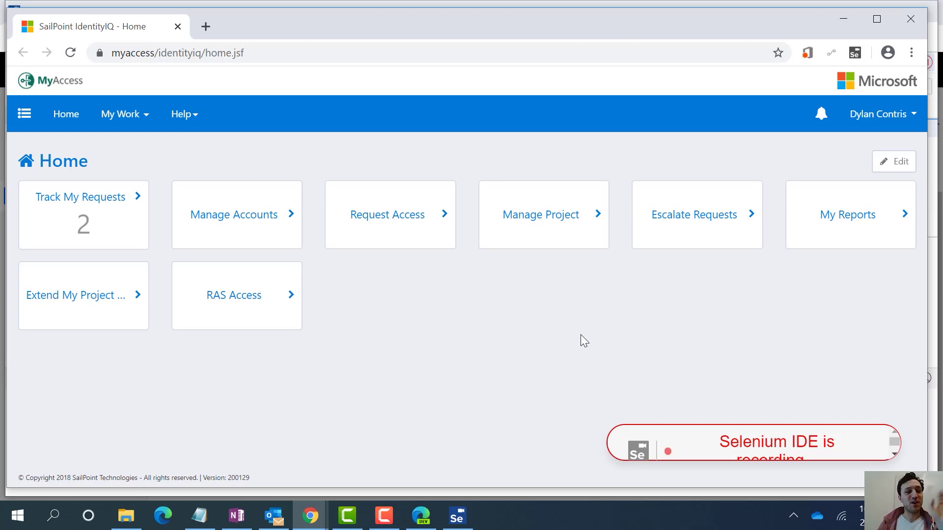
{"action": "left_click", "coordinate": [112, 315]}
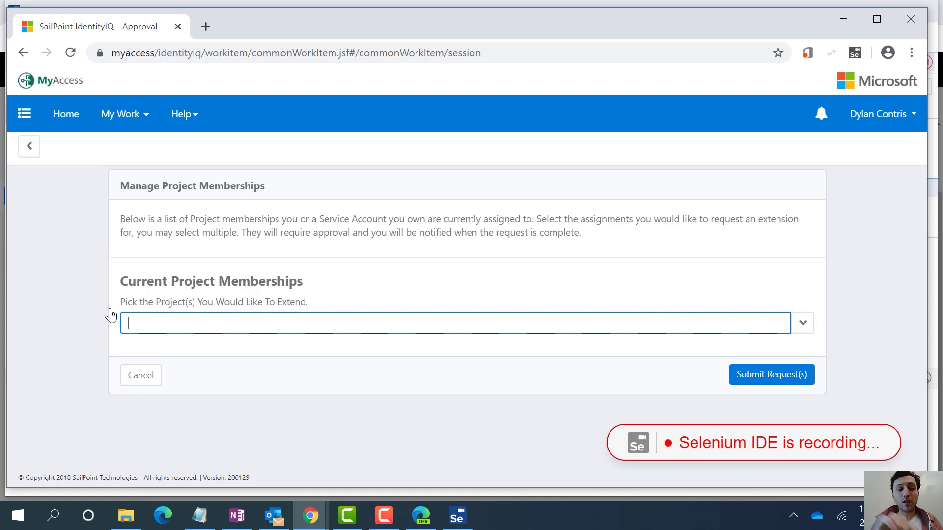
Select the project name Cloud Design / Research Team in the Outlook email, then return to MyAccess
{"action": "key", "text": "alt+Tab"}
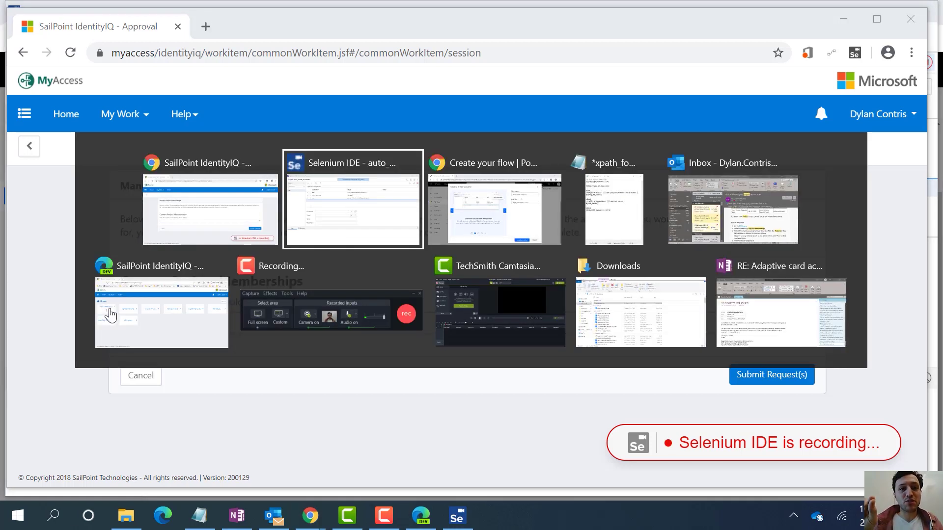
{"action": "key", "text": "alt+Tab"}
{"action": "key", "text": "alt+Tab"}
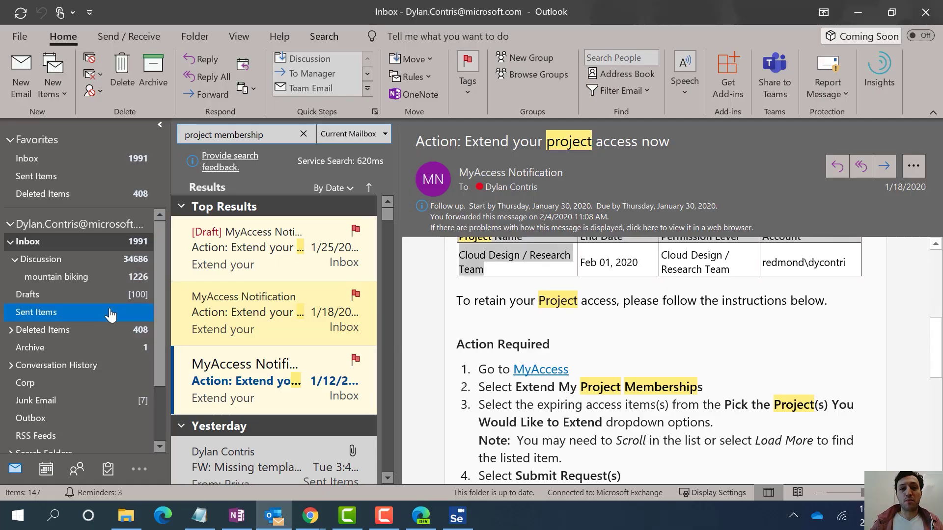
{"action": "left_click", "coordinate": [500, 257]}
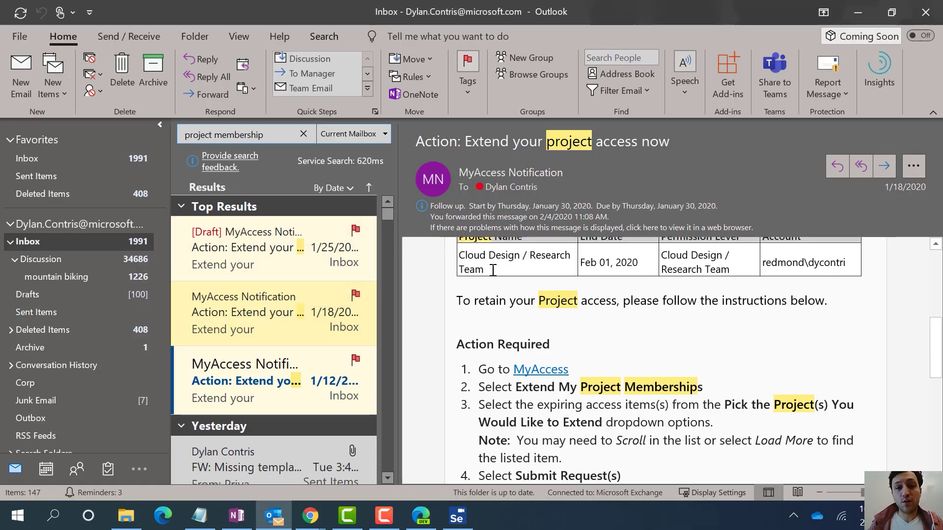
{"action": "left_click_drag", "start_coordinate": [491, 270], "coordinate": [462, 263]}
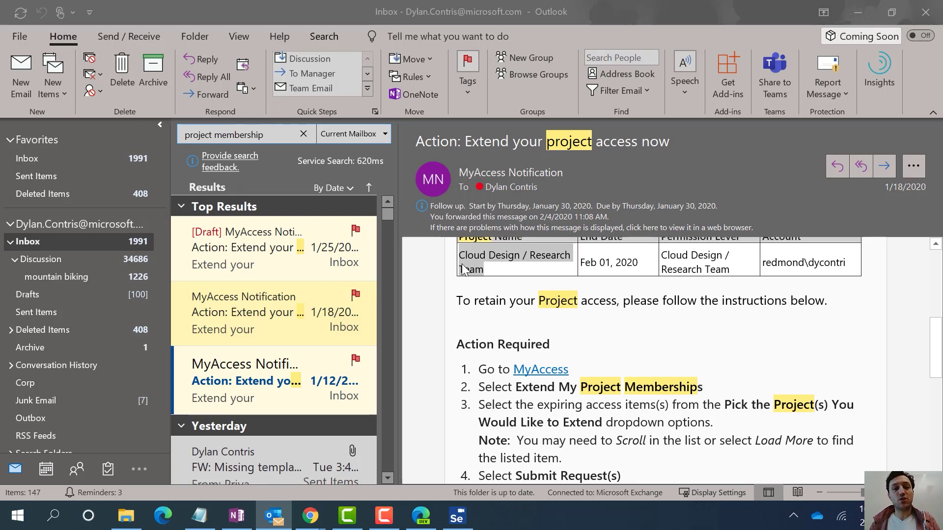
{"action": "key", "text": "alt+Tab"}
Paste the project name, pick the Cloud Design / Research Team membership, and submit the extension request
{"action": "left_click", "coordinate": [174, 321]}
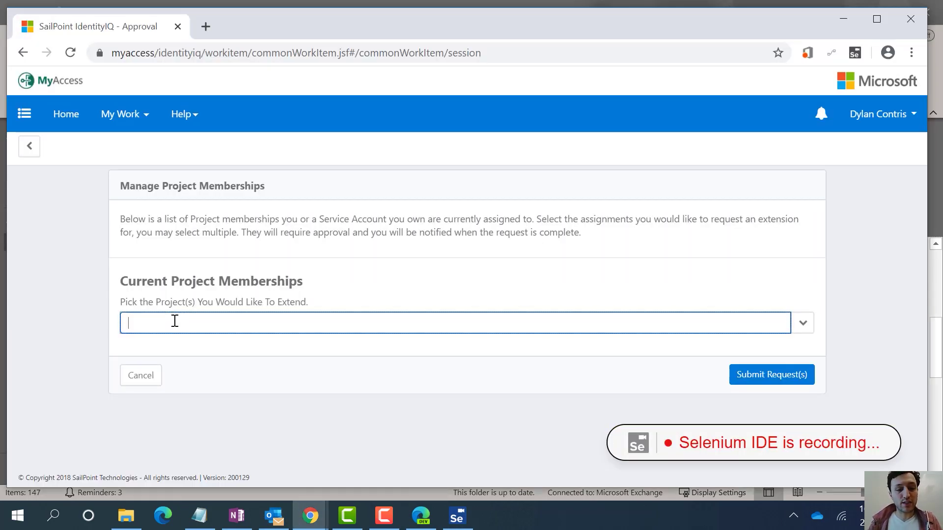
{"action": "key", "text": "ctrl+v"}
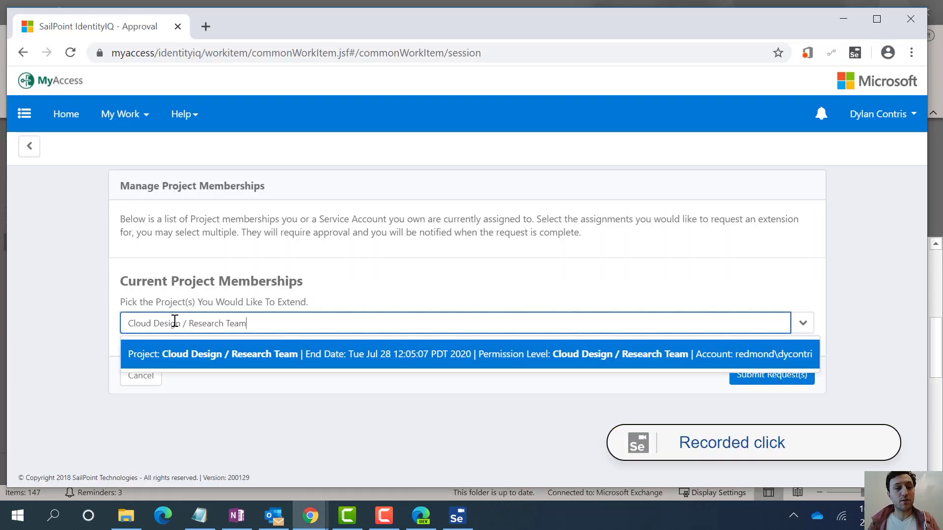
{"action": "left_click", "coordinate": [277, 360]}
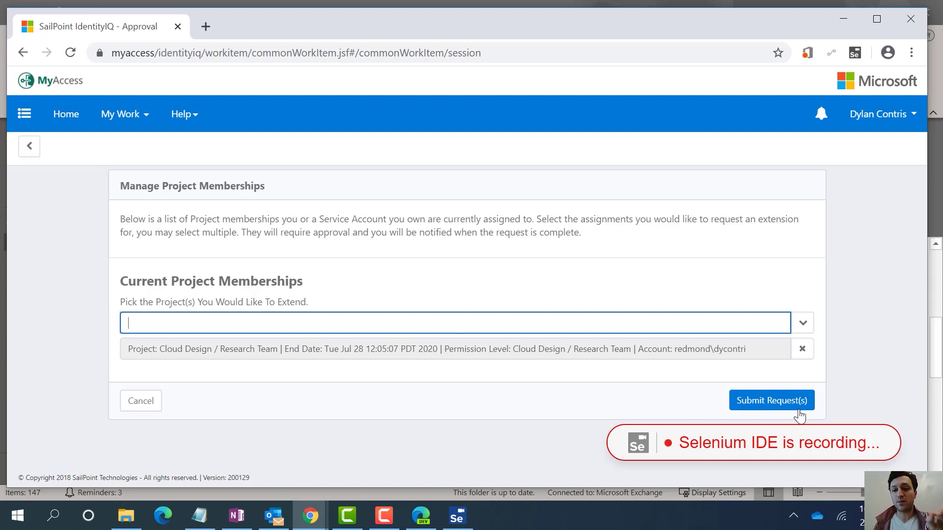
{"action": "left_click", "coordinate": [777, 407]}
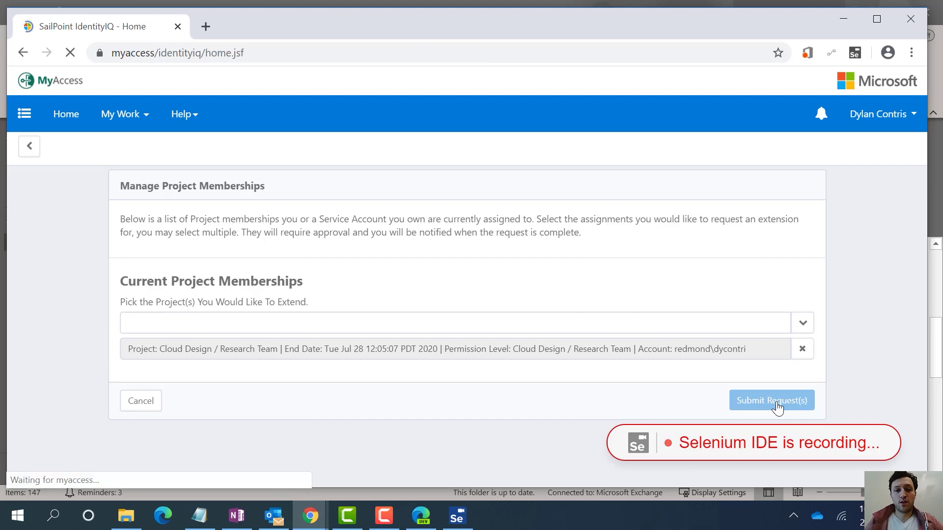
{"action": "key", "text": "alt+Tab"}
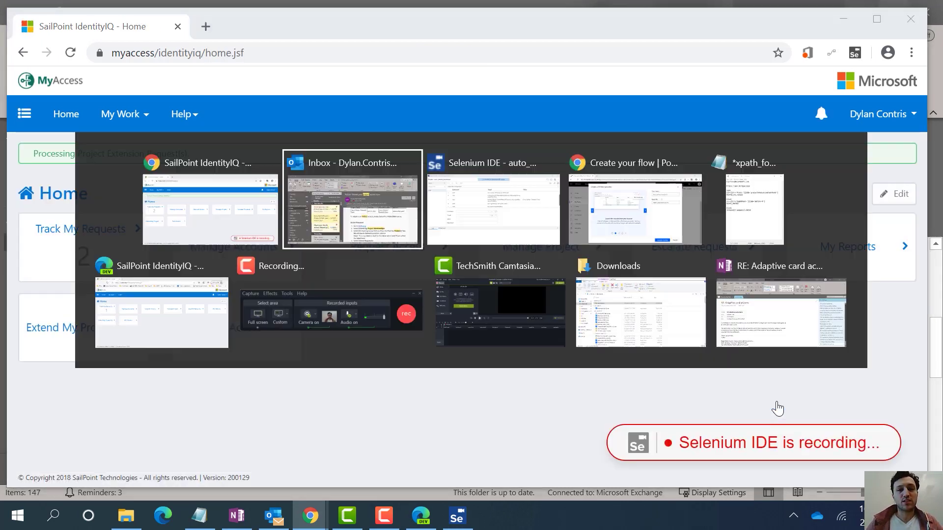
{"action": "key", "text": "alt+Tab"}
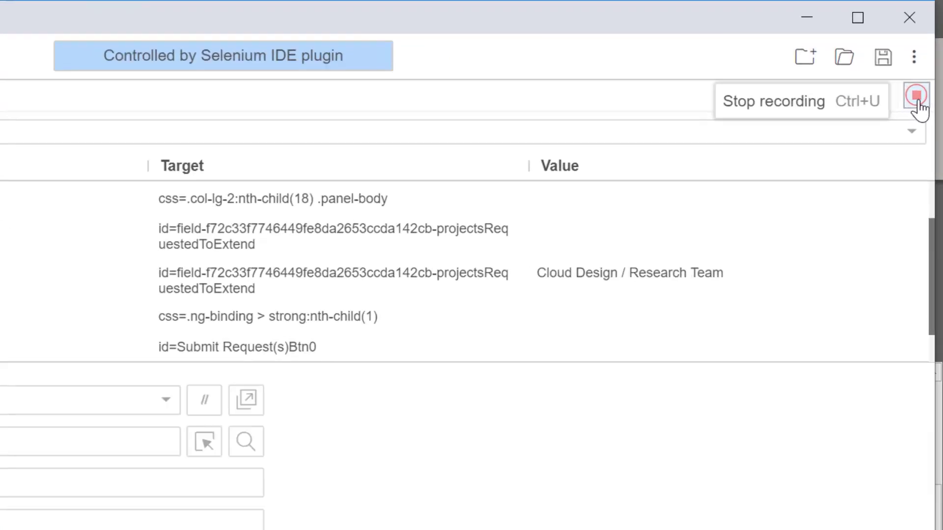
Stop the Selenium IDE recording and review the recorded steps
{"action": "left_click", "coordinate": [916, 96]}
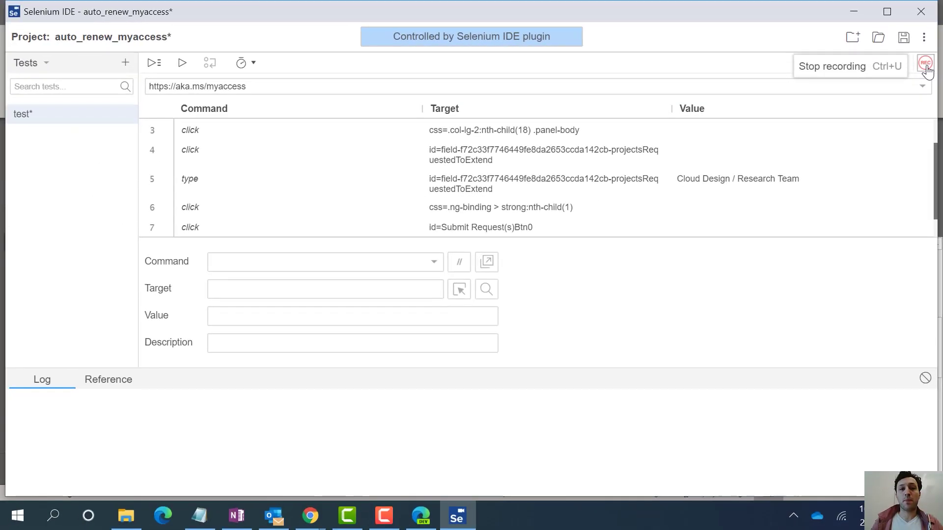
{"action": "scroll", "coordinate": [492, 152], "scroll_direction": "up", "scroll_amount": 2}
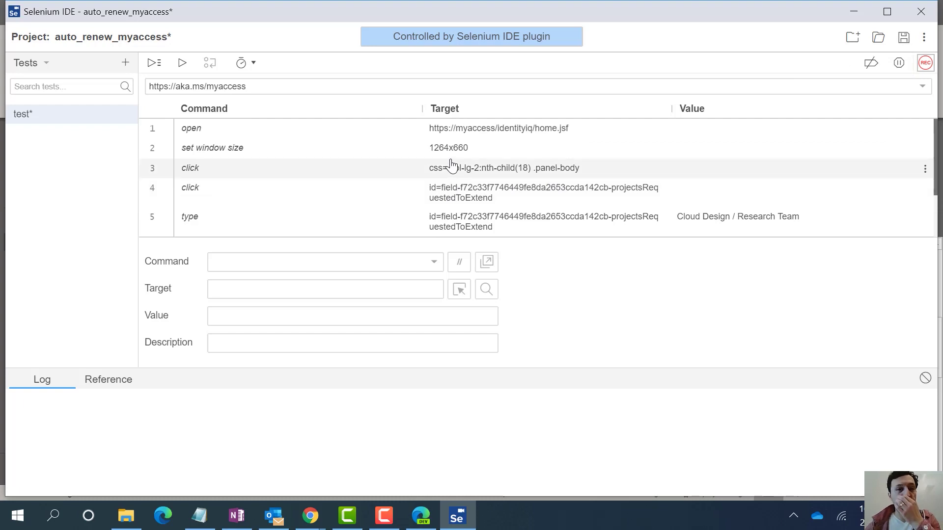
{"action": "scroll", "coordinate": [451, 167], "scroll_direction": "down", "scroll_amount": 3}
{"action": "scroll", "coordinate": [451, 167], "scroll_direction": "up", "scroll_amount": 3}
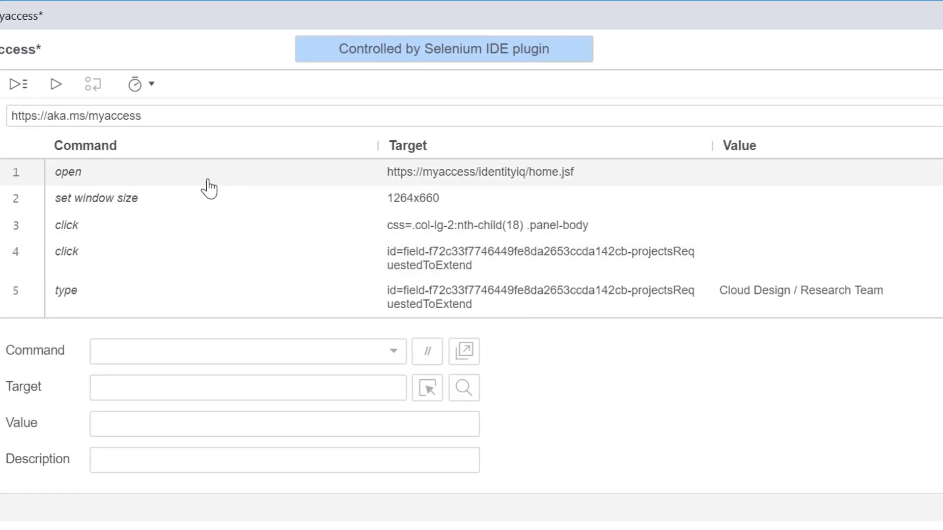
{"action": "scroll", "coordinate": [370, 281], "scroll_direction": "down", "scroll_amount": 3}
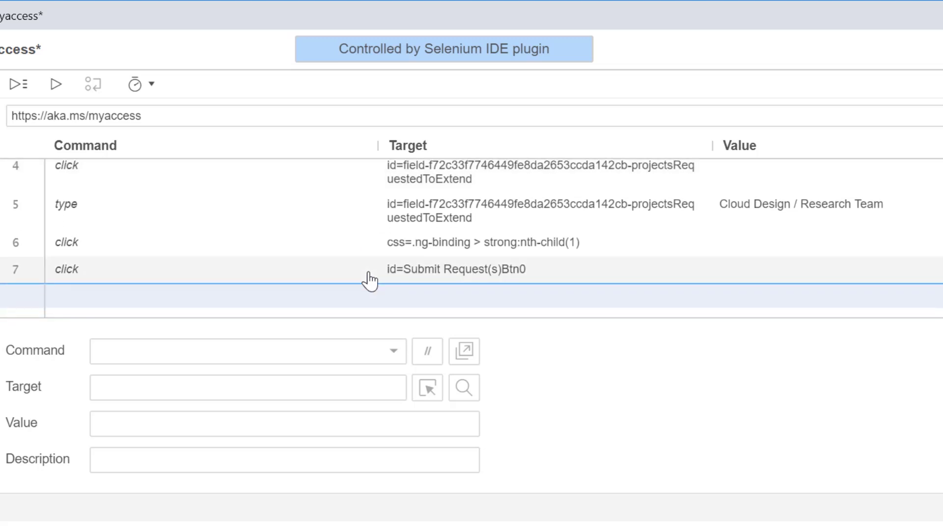
{"action": "scroll", "coordinate": [370, 281], "scroll_direction": "up", "scroll_amount": 3}
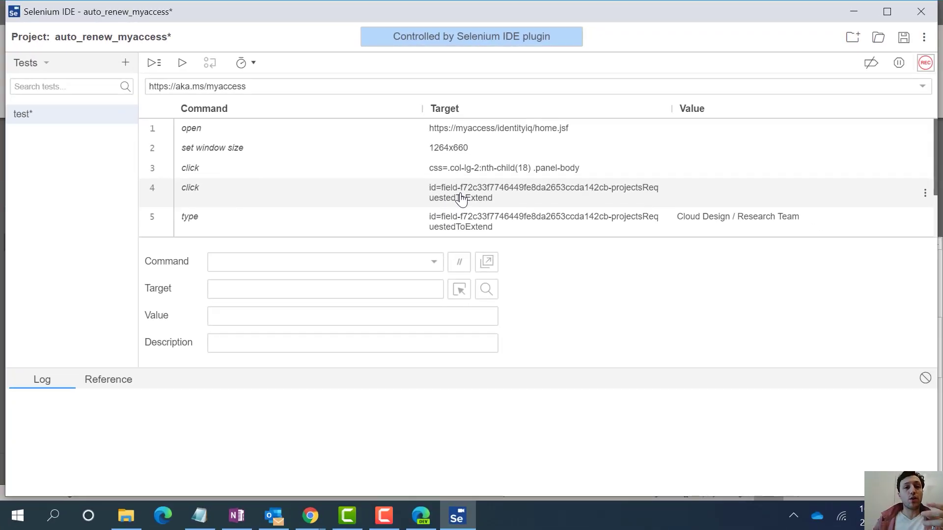
{"action": "left_click", "coordinate": [462, 199]}
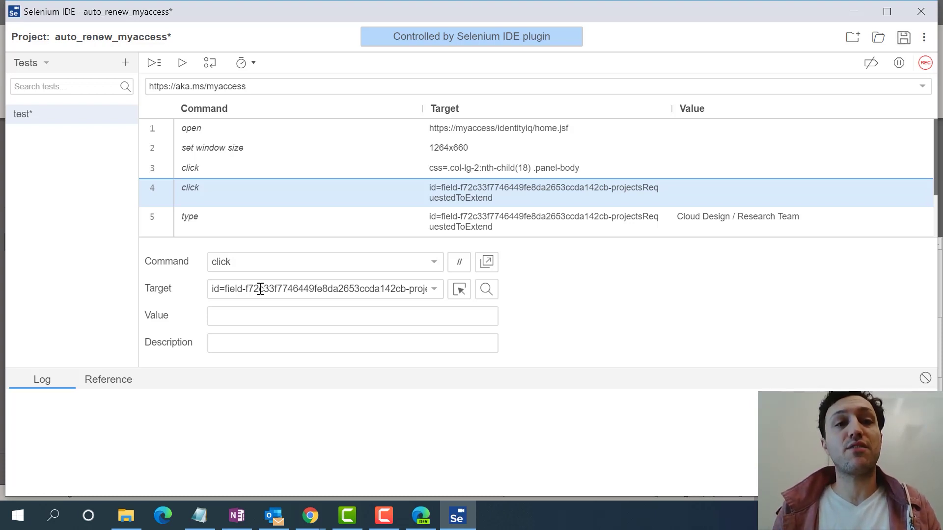
Set step 5's target to css=[id^='field-'][id$='projectsRequestedToExtend'], copied from the notes
{"action": "key", "text": "alt+Tab"}
{"action": "key", "text": "alt+Tab"}
{"action": "key", "text": "alt+Tab"}
{"action": "key", "text": "alt+Tab"}
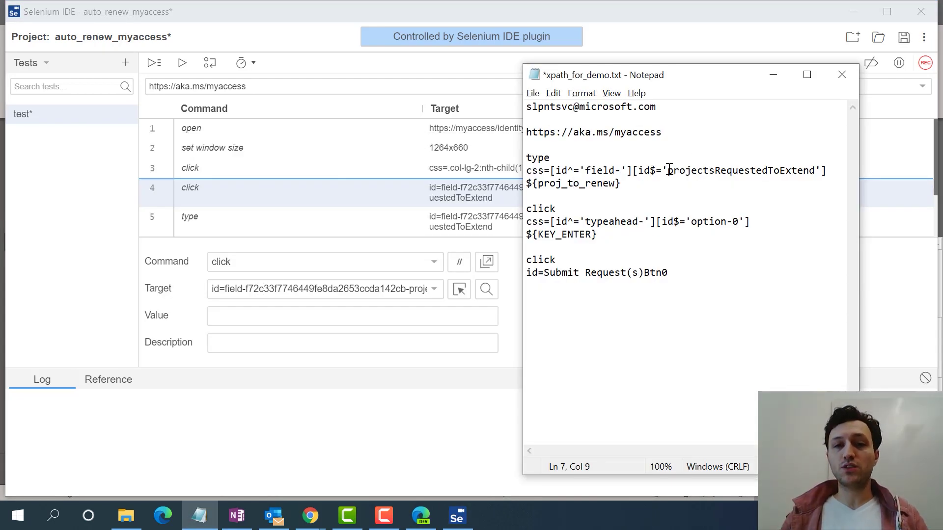
{"action": "left_click", "coordinate": [650, 170]}
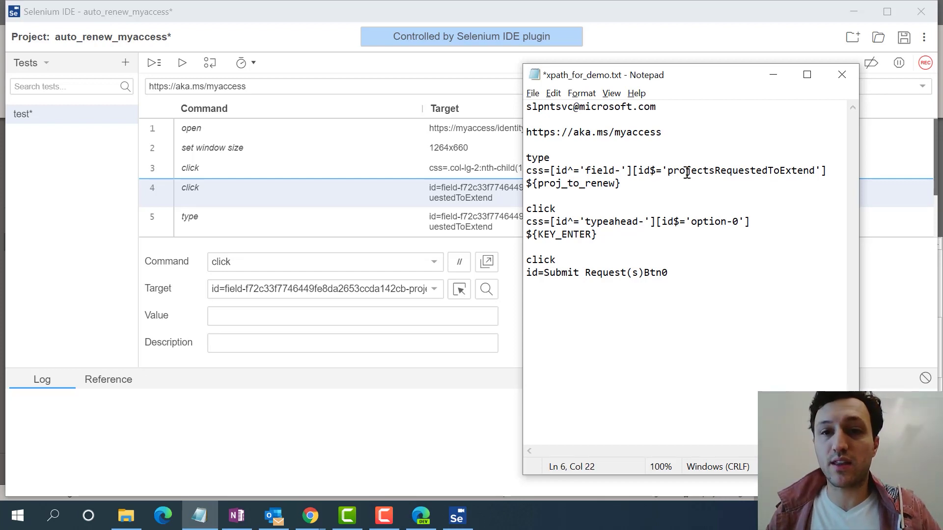
{"action": "left_click_drag", "start_coordinate": [827, 170], "coordinate": [526, 173]}
{"action": "key", "text": "ctrl+c"}
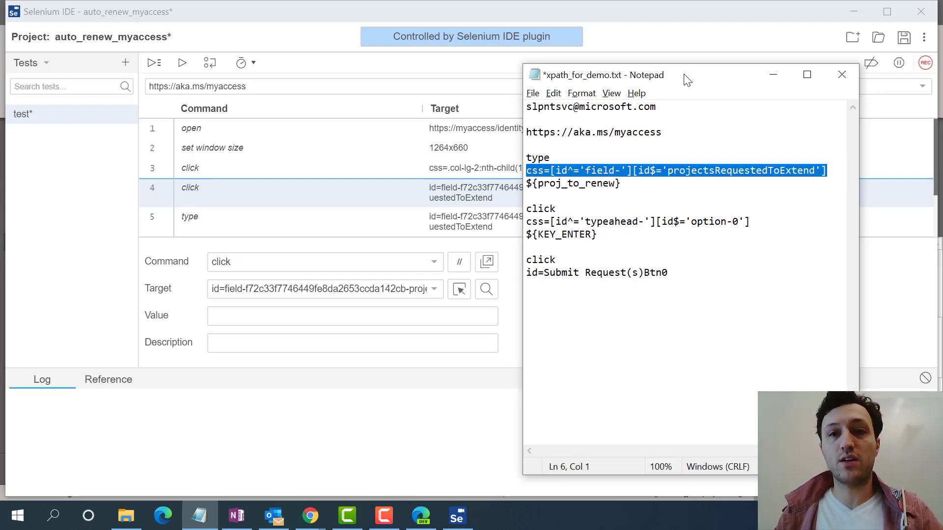
{"action": "left_click_drag", "start_coordinate": [693, 80], "coordinate": [791, 74]}
{"action": "left_click", "coordinate": [344, 199]}
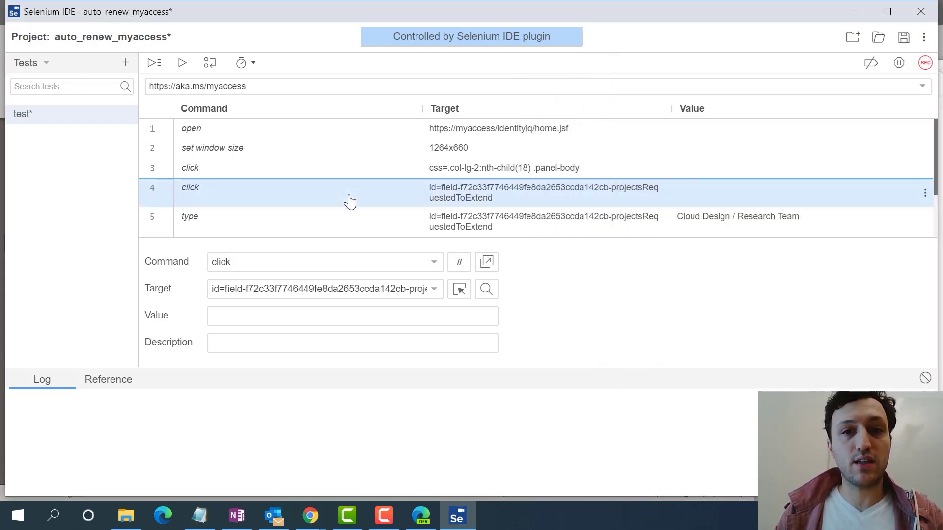
{"action": "left_click", "coordinate": [436, 220]}
{"action": "scroll", "coordinate": [435, 219], "scroll_direction": "down", "scroll_amount": 2}
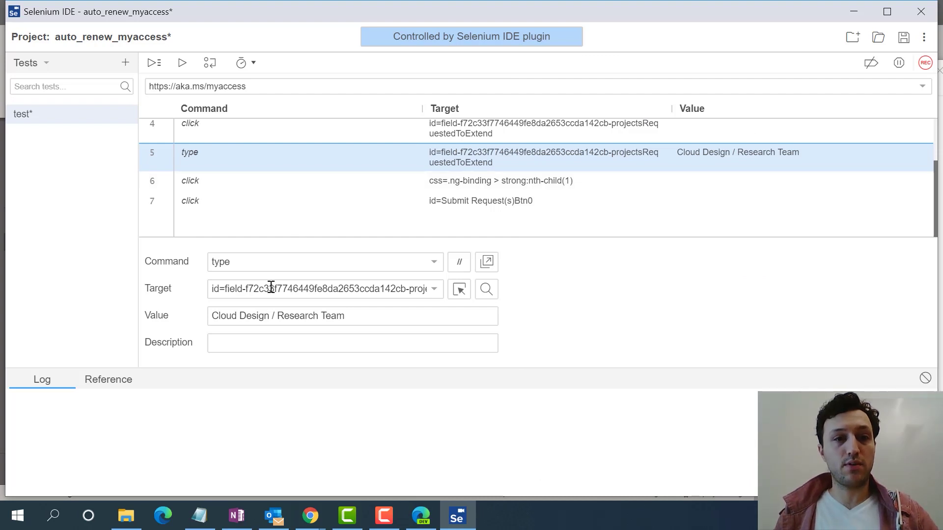
{"action": "triple_click", "coordinate": [249, 288]}
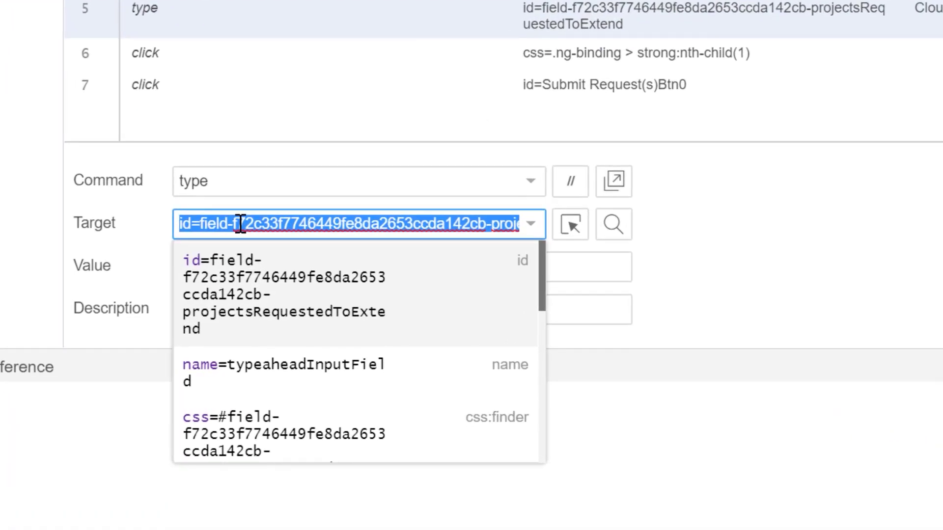
{"action": "key", "text": "ctrl+v"}
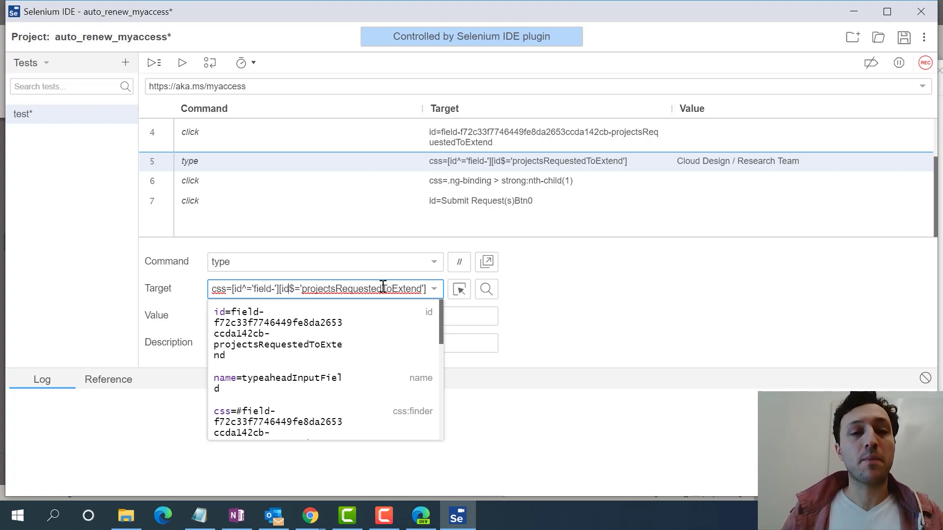
{"action": "left_click", "coordinate": [545, 308]}
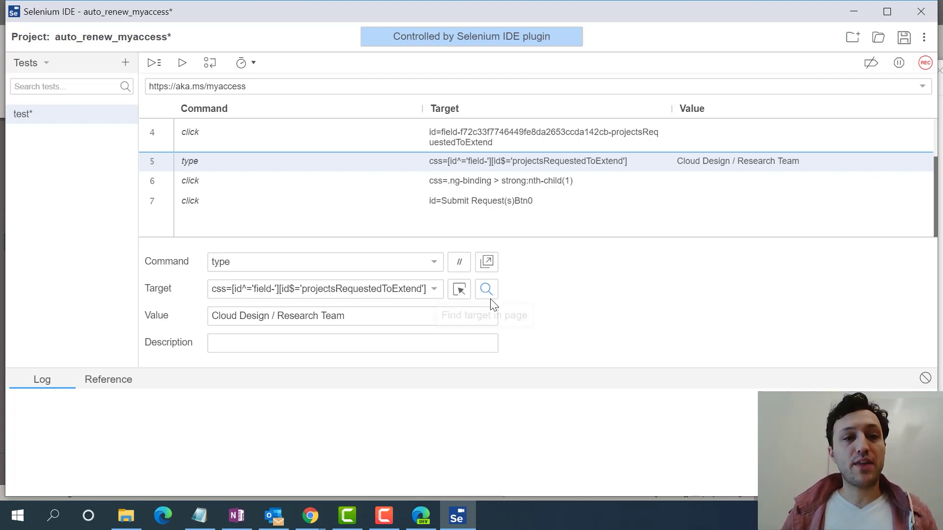
{"action": "left_click_drag", "start_coordinate": [364, 316], "coordinate": [186, 319]}
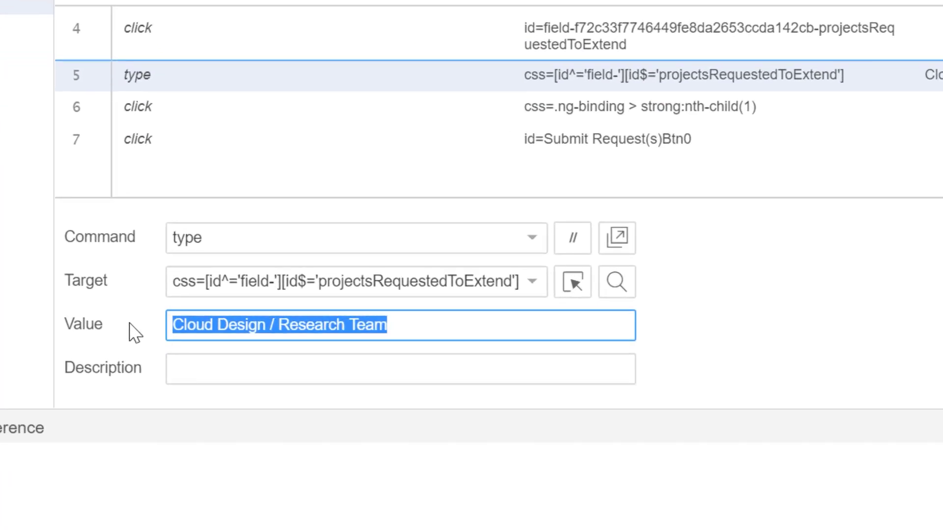
Make step 5 type ${project_to_renew} instead of the fixed project name
{"action": "type", "text": "${"}
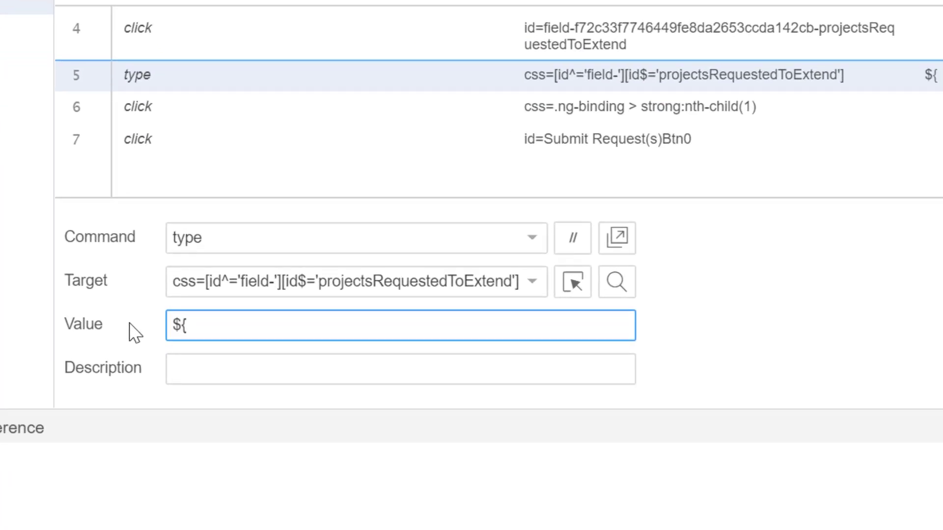
{"action": "type", "text": "project_to_r"}
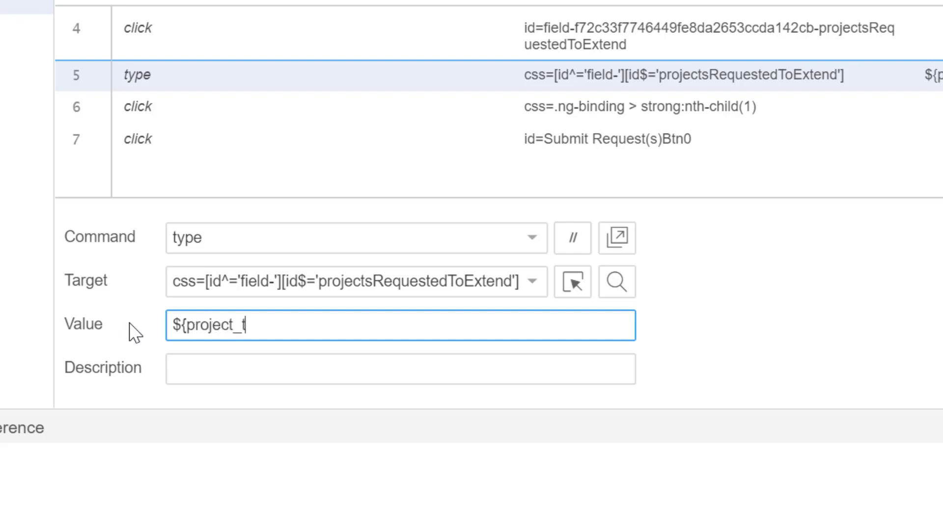
{"action": "type", "text": "enew}"}
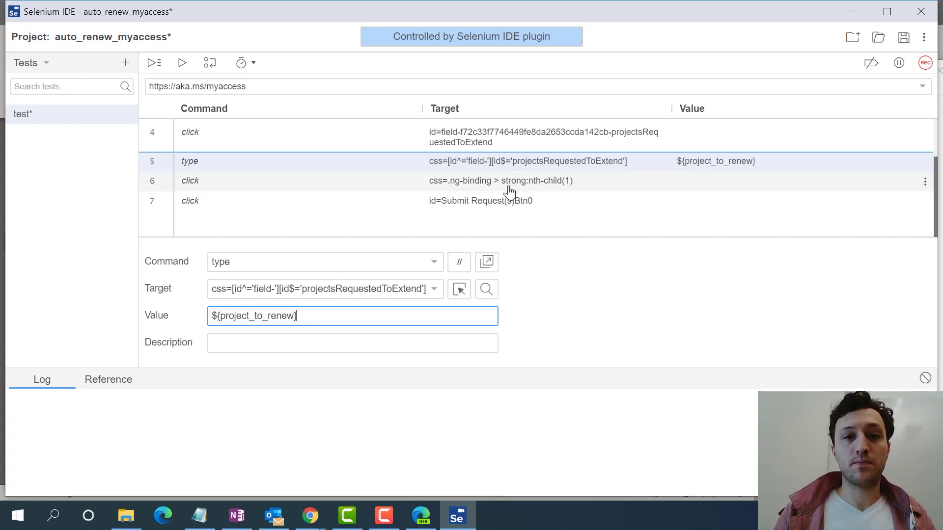
{"action": "key", "text": "alt+Tab"}
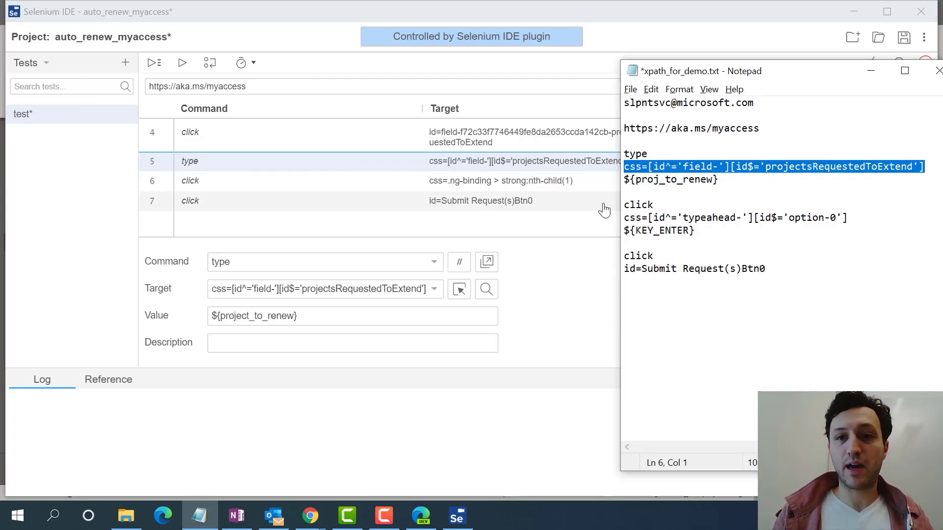
Replace step 6's target with css=[id^='typeahead-'][id$='option-0'] copied from the notes
{"action": "left_click", "coordinate": [785, 220]}
{"action": "double_click", "coordinate": [784, 221]}
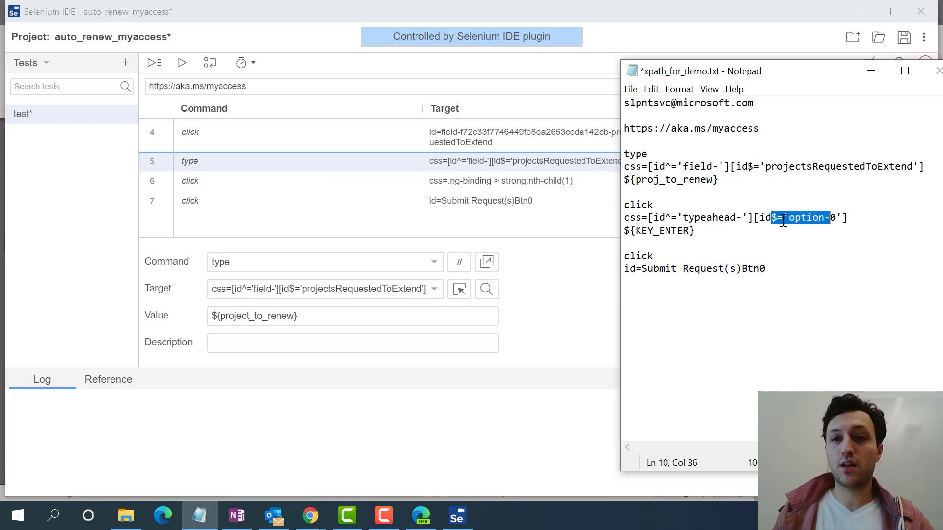
{"action": "left_click_drag", "start_coordinate": [854, 218], "coordinate": [621, 216]}
{"action": "key", "text": "ctrl+c"}
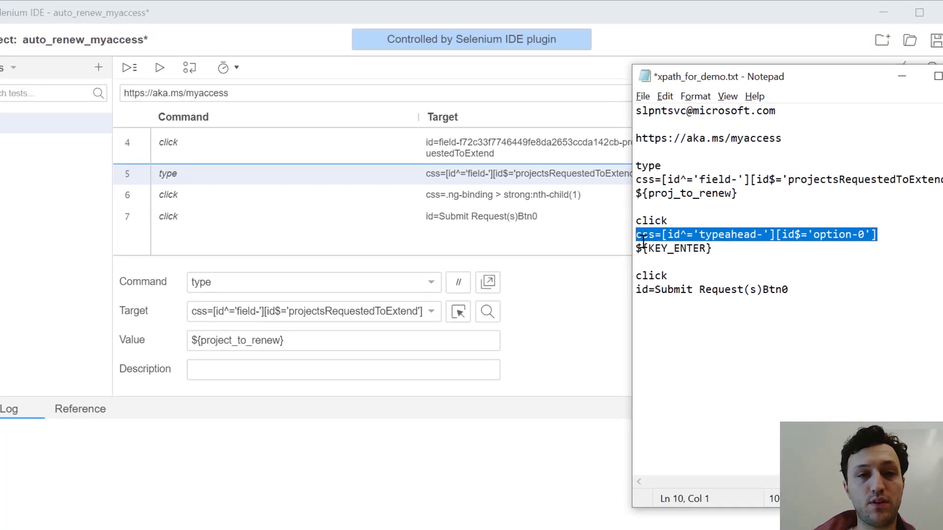
{"action": "left_click", "coordinate": [506, 198]}
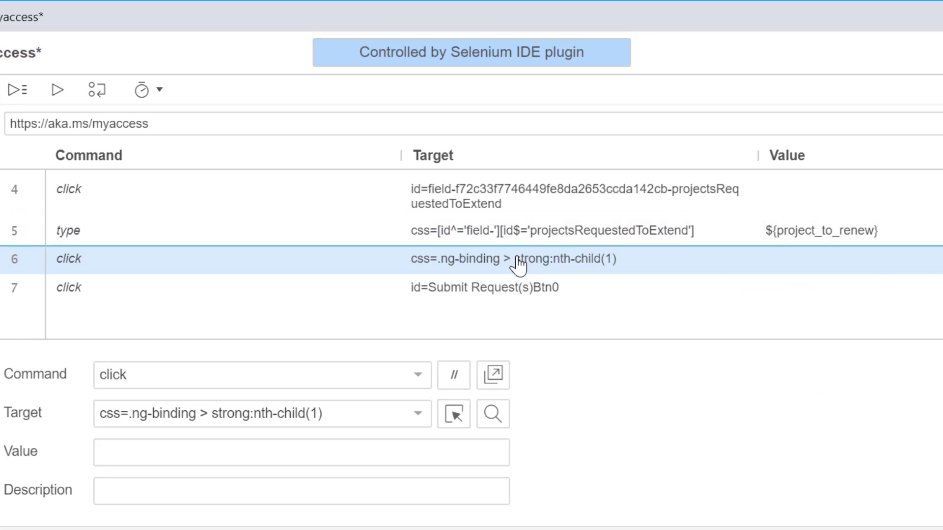
{"action": "left_click", "coordinate": [359, 414]}
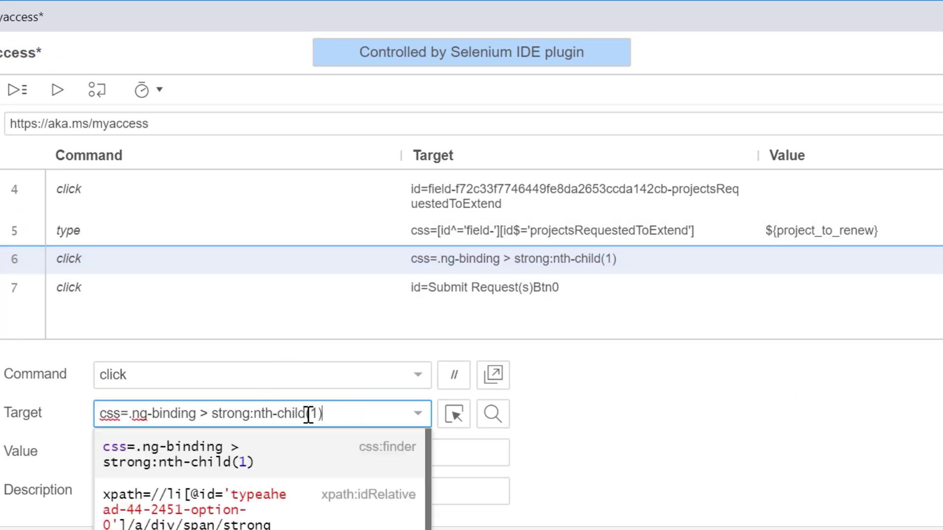
{"action": "key", "text": "ctrl+a"}
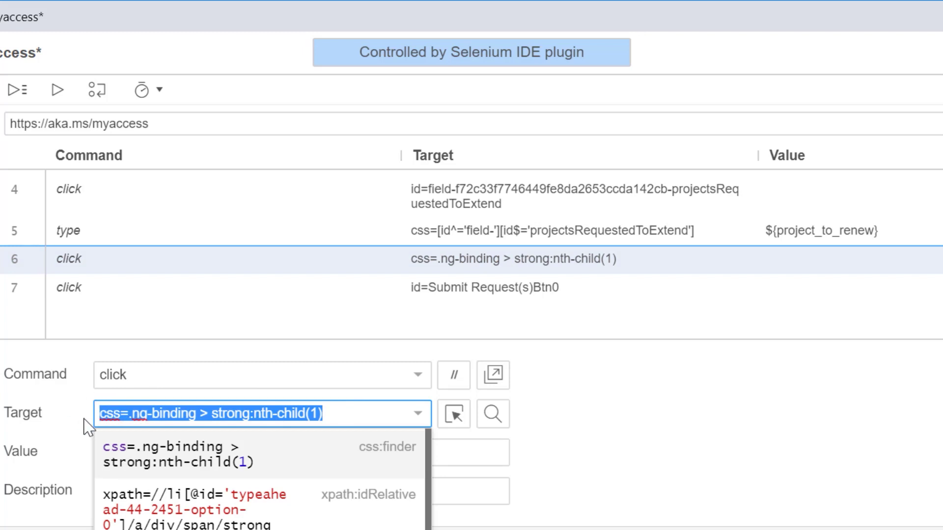
{"action": "key", "text": "ctrl+v"}
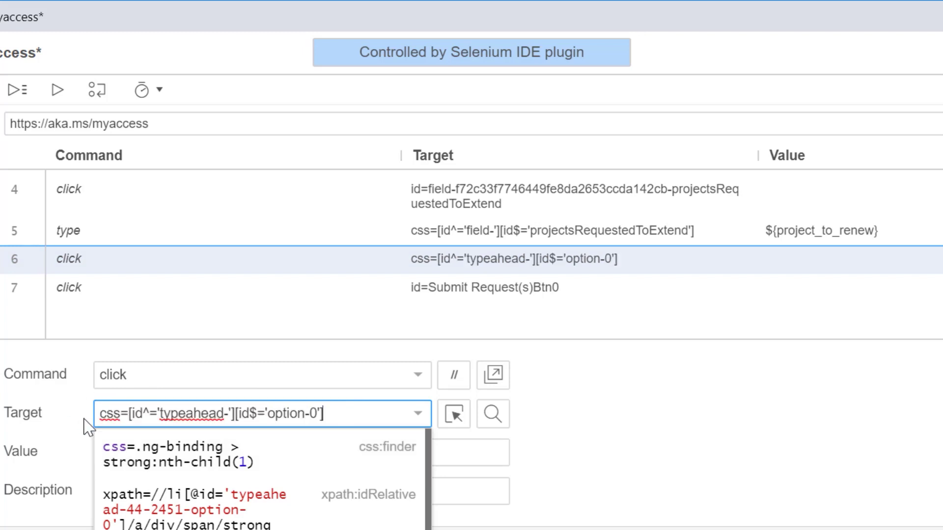
{"action": "left_click", "coordinate": [201, 416]}
{"action": "left_click", "coordinate": [561, 301]}
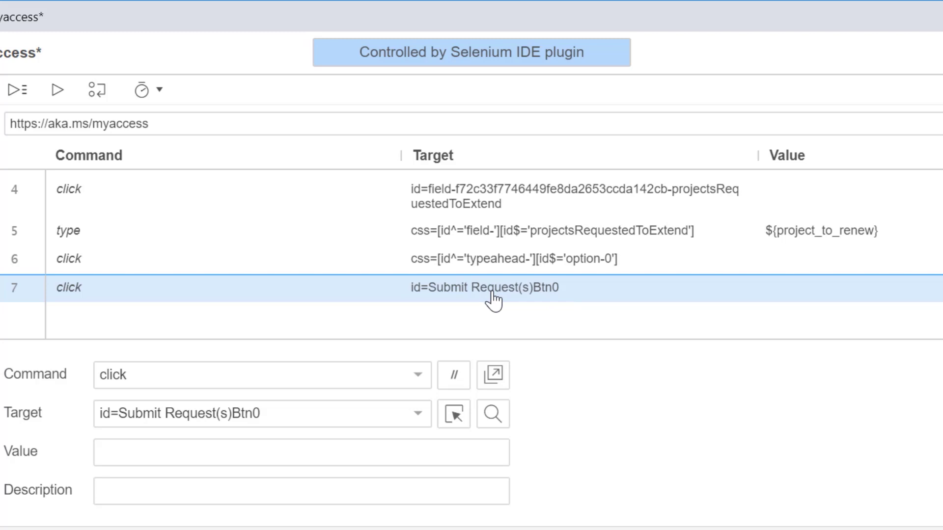
Run the test and stop it once step 4 gets stuck
{"action": "scroll", "coordinate": [492, 301], "scroll_direction": "up", "scroll_amount": 3}
{"action": "scroll", "coordinate": [493, 301], "scroll_direction": "down", "scroll_amount": 3}
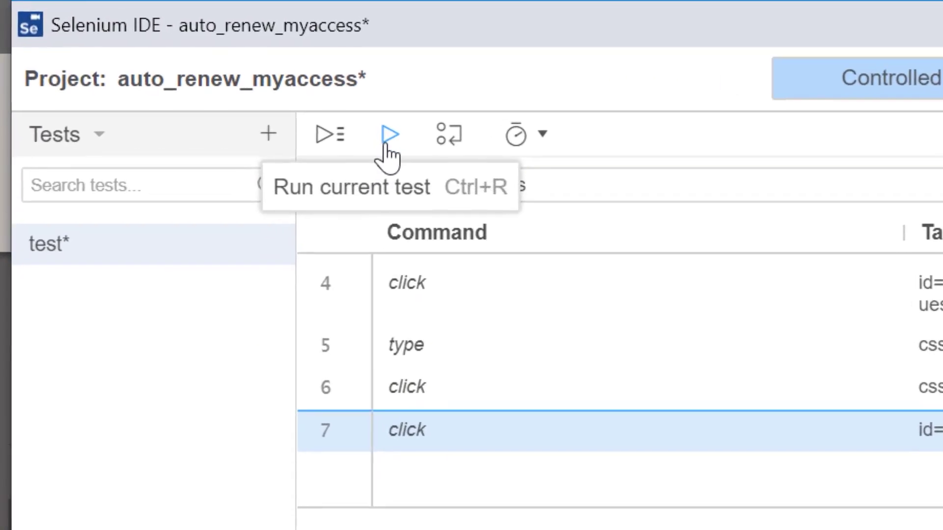
{"action": "left_click", "coordinate": [181, 62]}
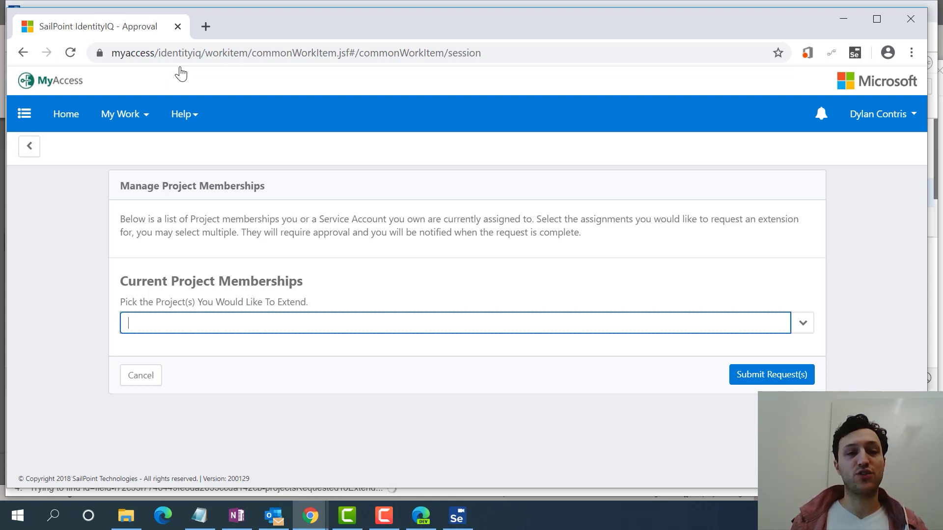
{"action": "key", "text": "alt+Tab"}
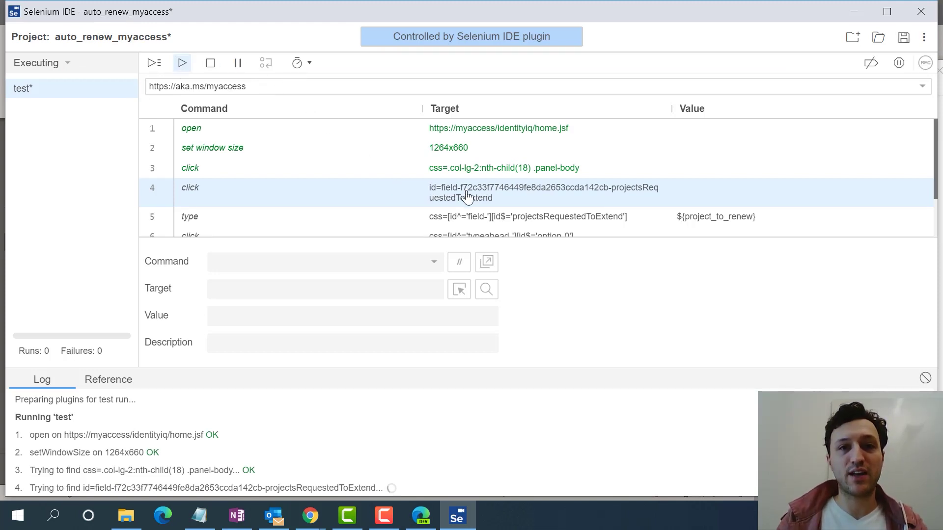
{"action": "right_click", "coordinate": [442, 197]}
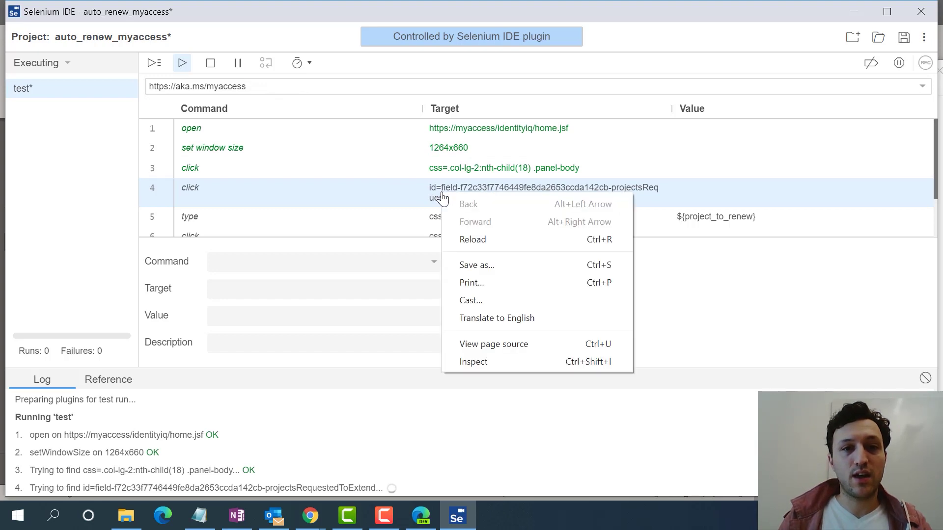
{"action": "left_click", "coordinate": [391, 188]}
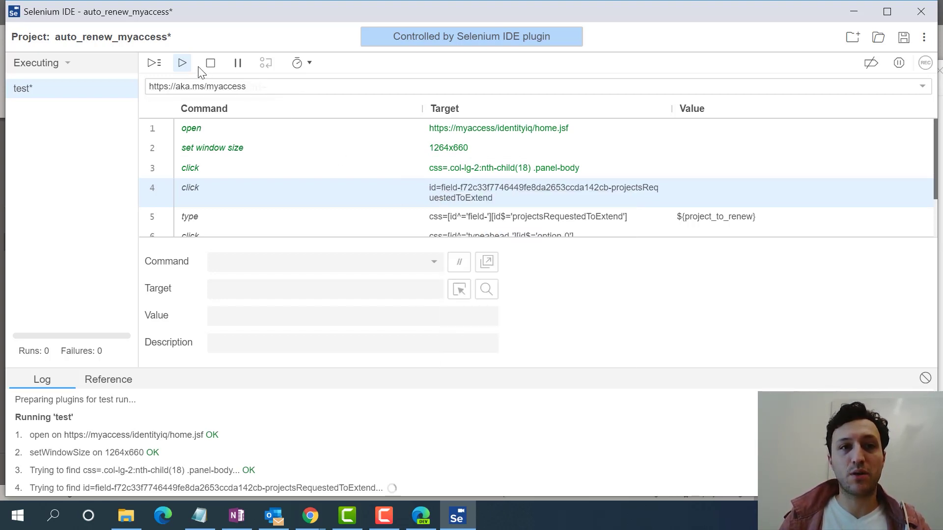
{"action": "left_click", "coordinate": [210, 63]}
Delete the failing step 4 click on the projects field and rerun the test
{"action": "left_click", "coordinate": [433, 194]}
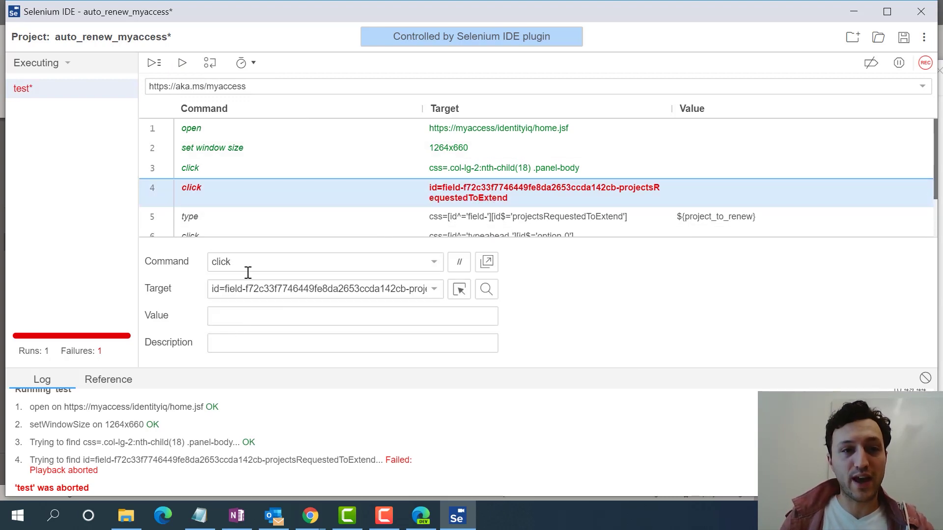
{"action": "left_click_drag", "start_coordinate": [248, 290], "coordinate": [385, 290]}
{"action": "left_click", "coordinate": [496, 200]}
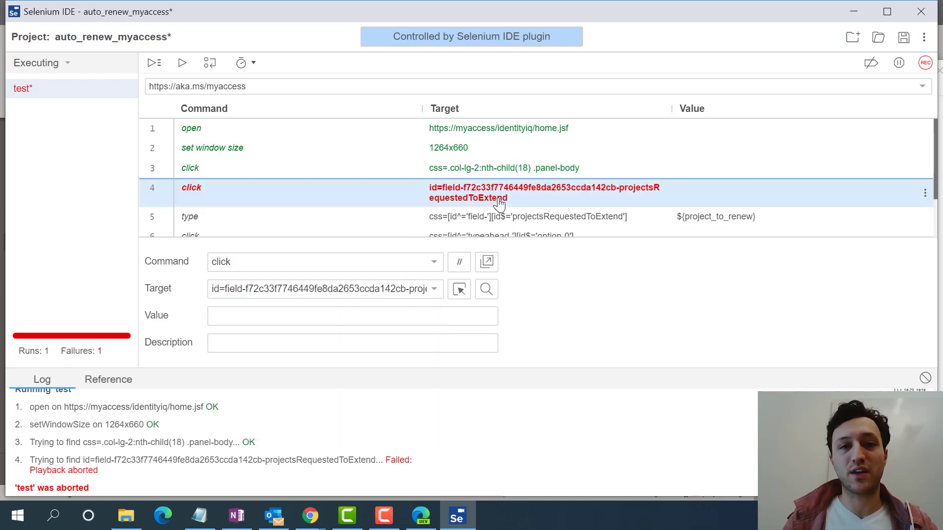
{"action": "right_click", "coordinate": [496, 199]}
{"action": "left_click", "coordinate": [528, 299]}
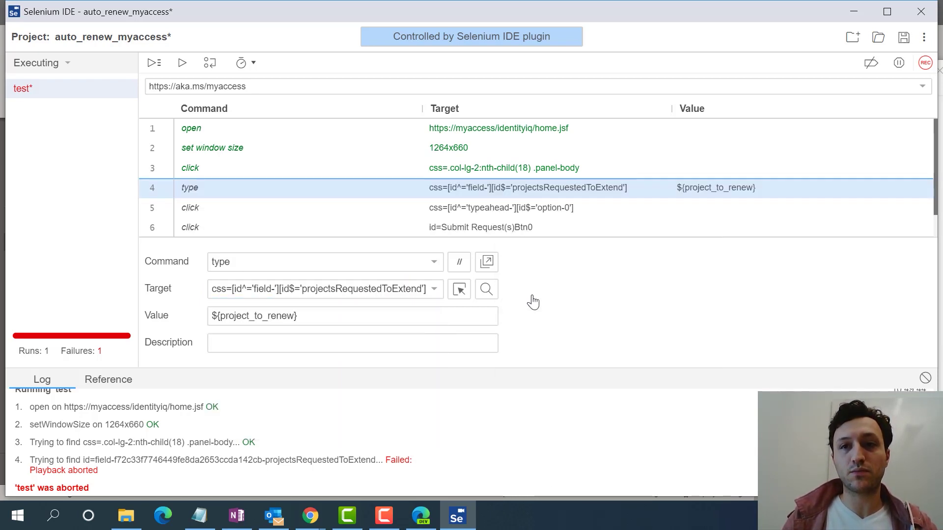
{"action": "left_click", "coordinate": [182, 62]}
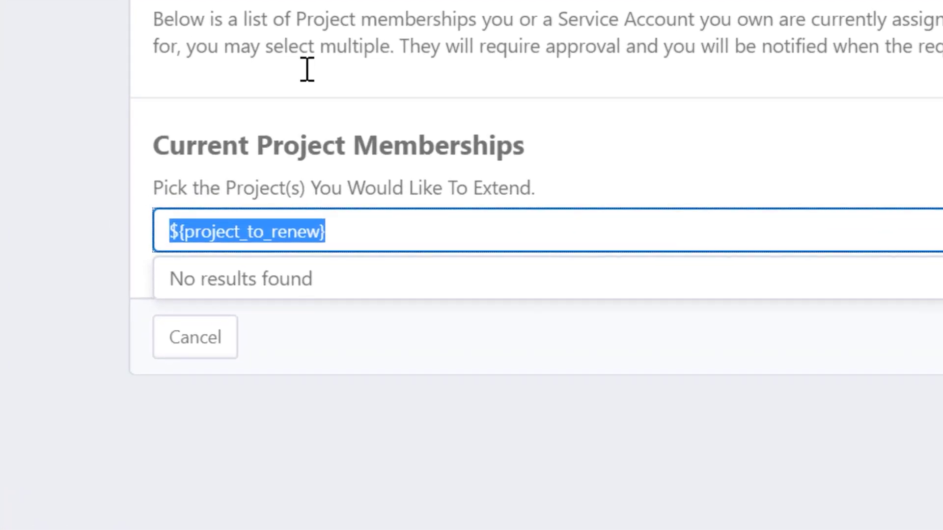
Check what reached the project field, then close the test browser and stop the run
{"action": "left_click", "coordinate": [194, 314]}
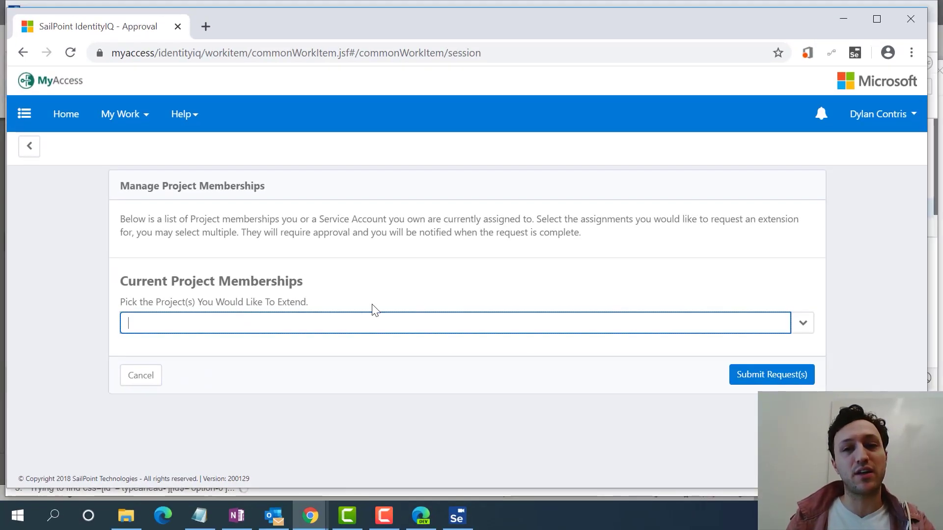
{"action": "left_click", "coordinate": [502, 199]}
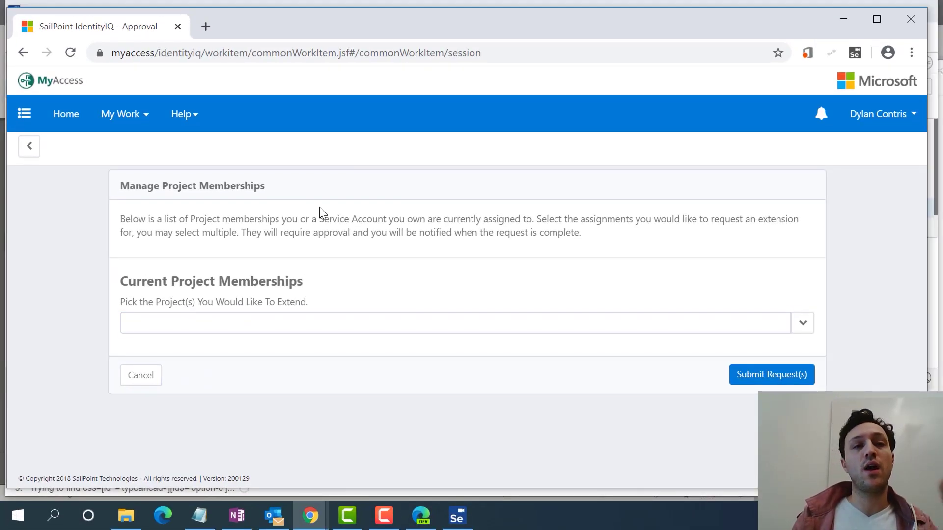
{"action": "left_click", "coordinate": [178, 27]}
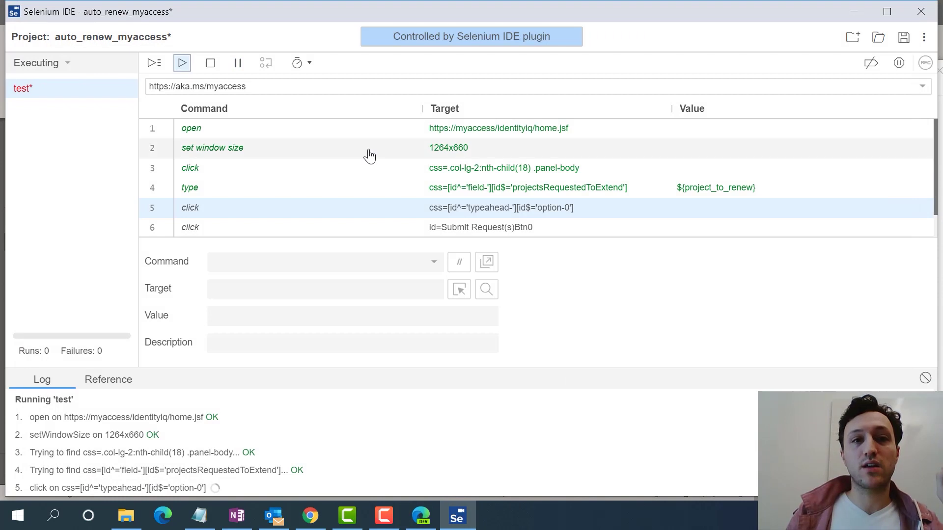
{"action": "left_click", "coordinate": [211, 63]}
{"action": "scroll", "coordinate": [421, 211], "scroll_direction": "down", "scroll_amount": 1}
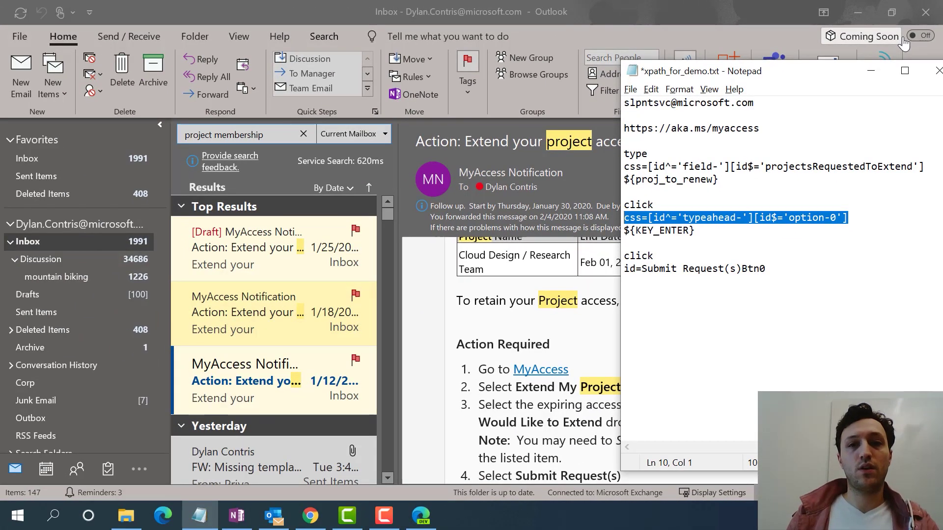
Pass the project_to_renew variable into the auto_renew_myaccess UI flow's input
{"action": "key", "text": "alt+Tab"}
{"action": "key", "text": "alt+Tab"}
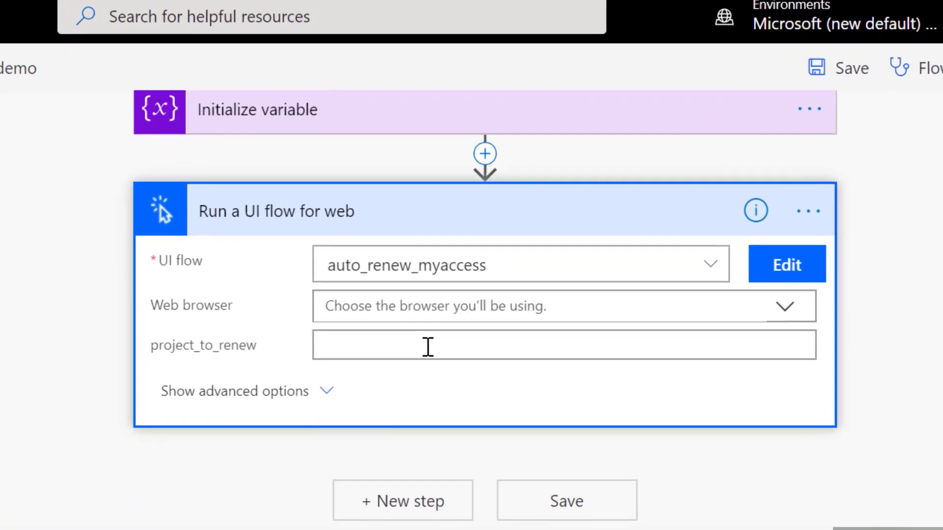
{"action": "left_click", "coordinate": [506, 279]}
{"action": "scroll", "coordinate": [358, 337], "scroll_direction": "up", "scroll_amount": 2}
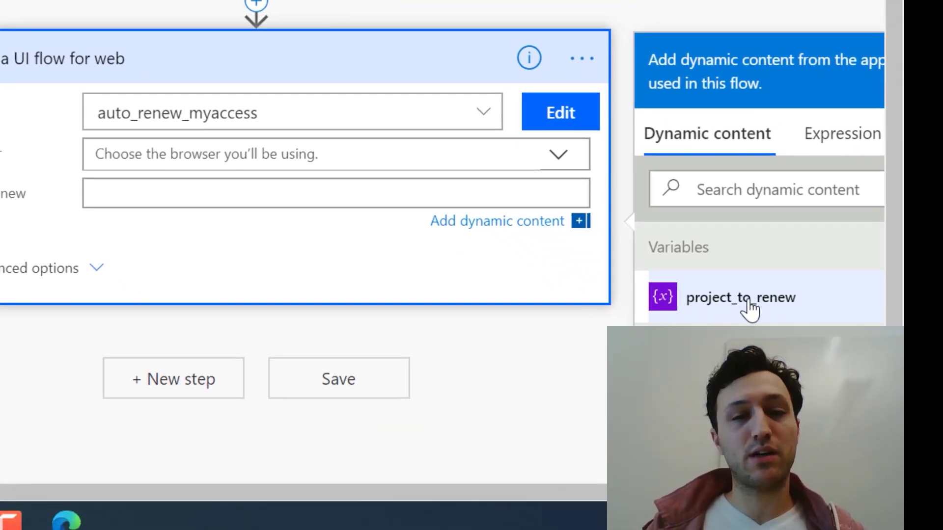
{"action": "left_click", "coordinate": [766, 312]}
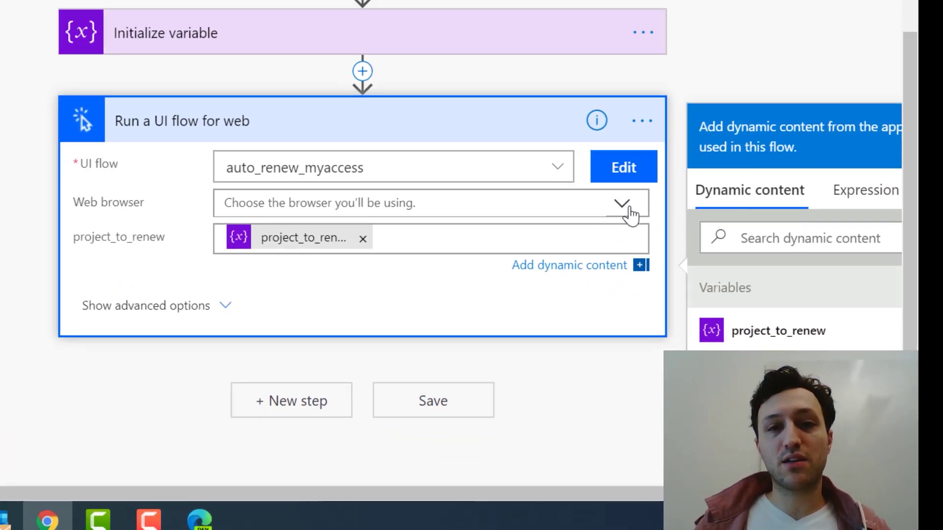
Choose Microsoft Edge (Chromium) as the browser and save ui_flow_demo
{"action": "left_click", "coordinate": [564, 162]}
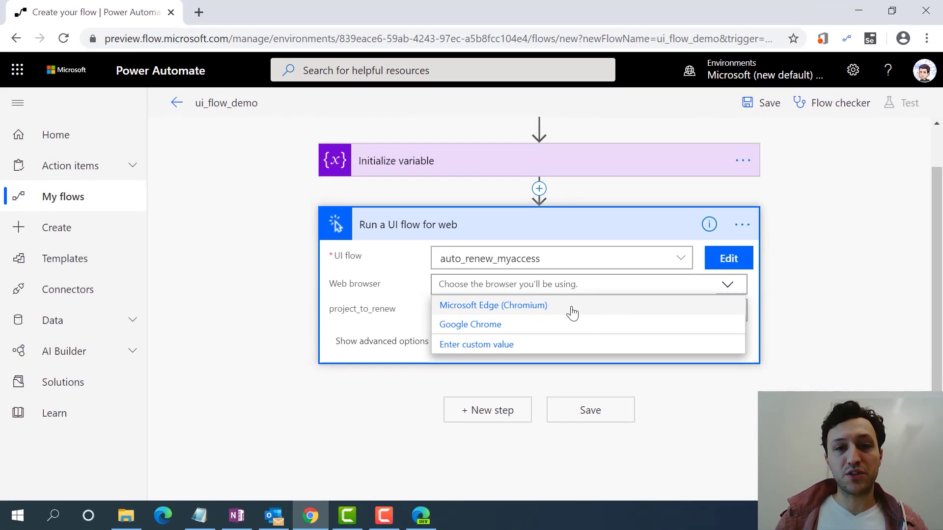
{"action": "left_click", "coordinate": [506, 309]}
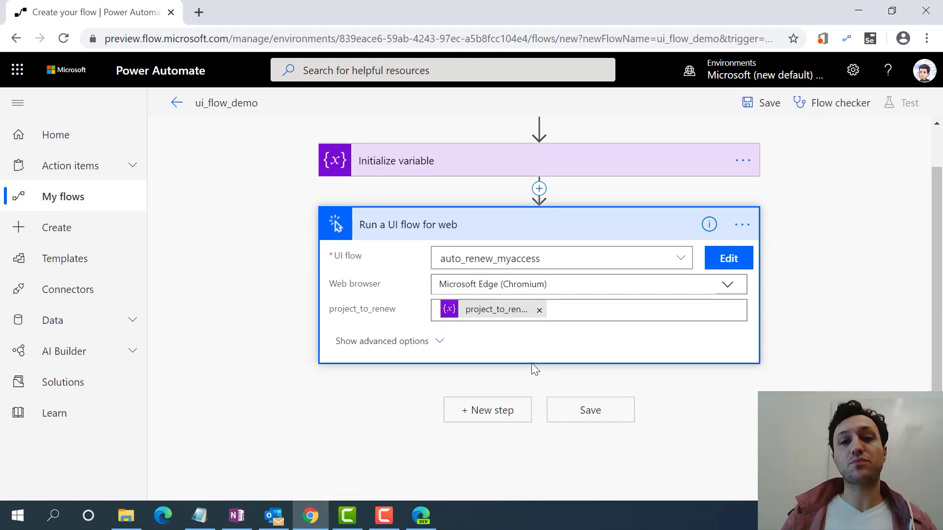
{"action": "left_click", "coordinate": [593, 415]}
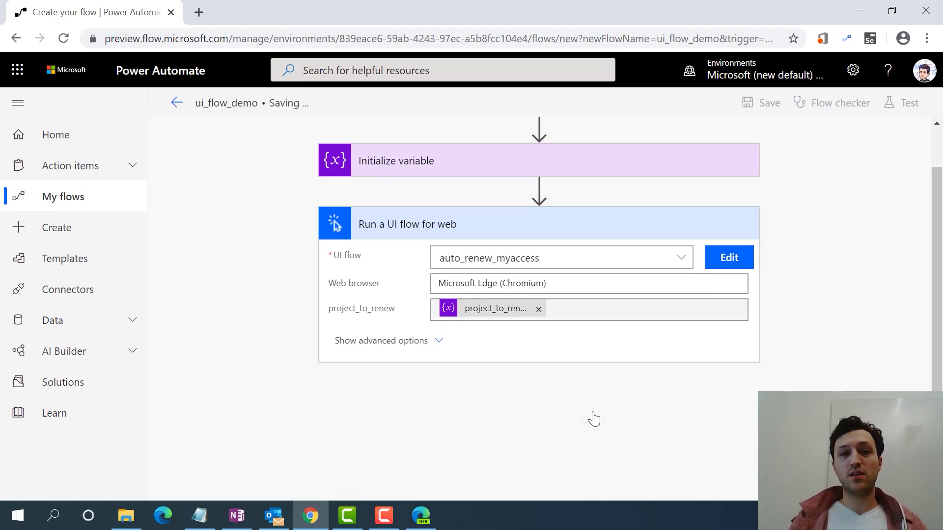